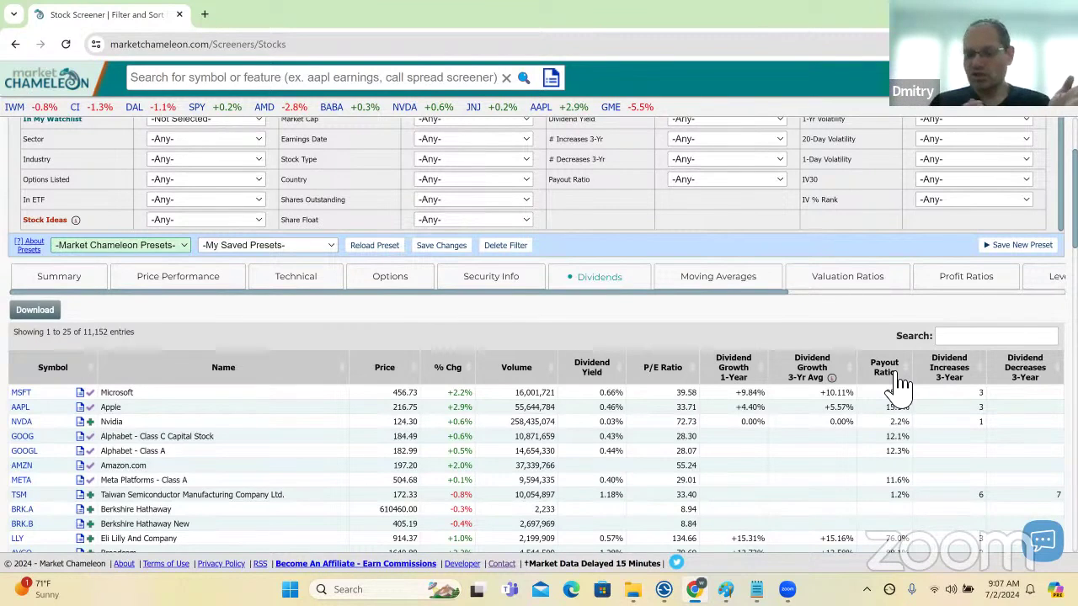
Step: Compare Microsoft's dividend yield with its payout ratio in the stock screener results, highlighting each value in turn
left_click(593, 392)
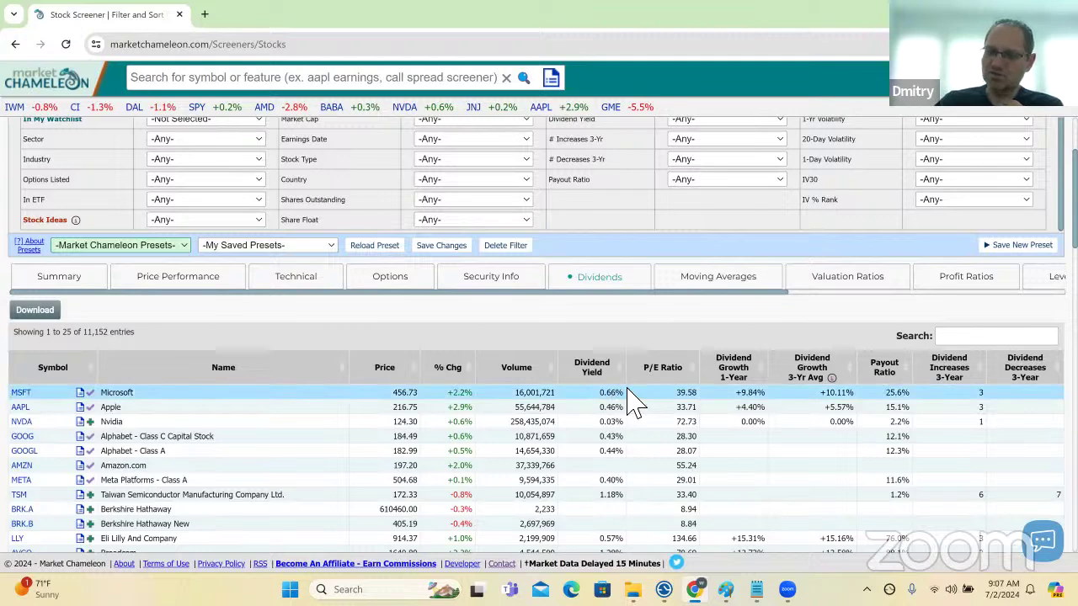
left_click(903, 406)
left_click(902, 394)
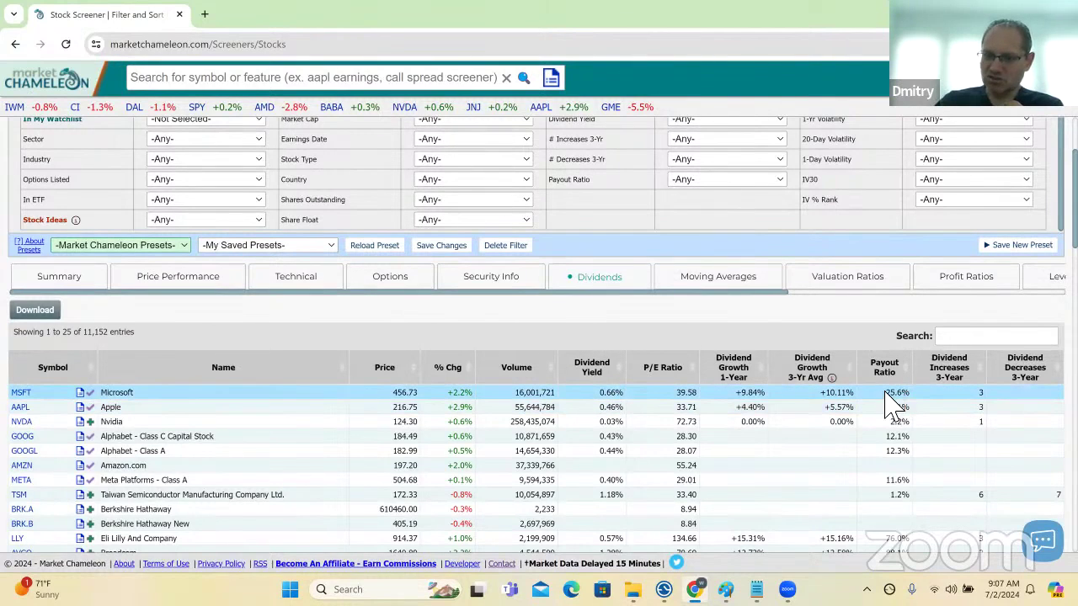
double_click(612, 392)
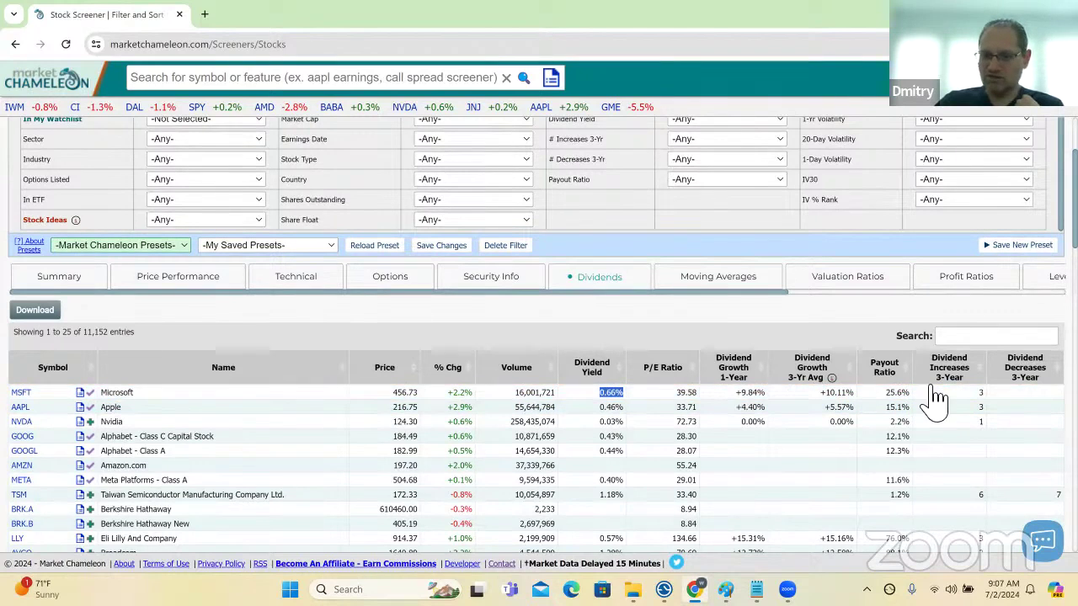
double_click(897, 392)
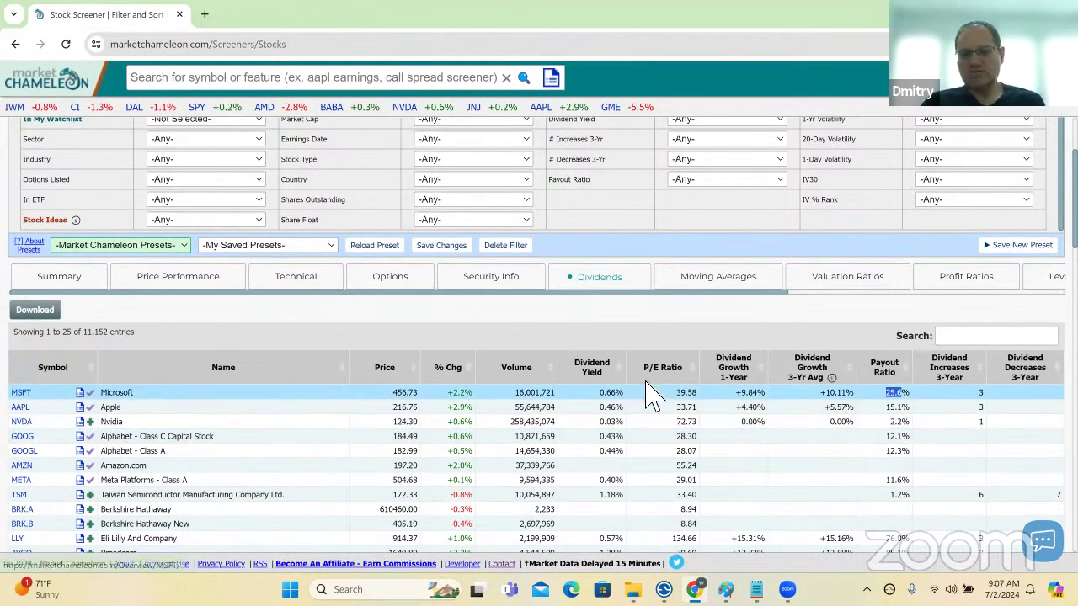
left_click_drag(627, 392, 591, 392)
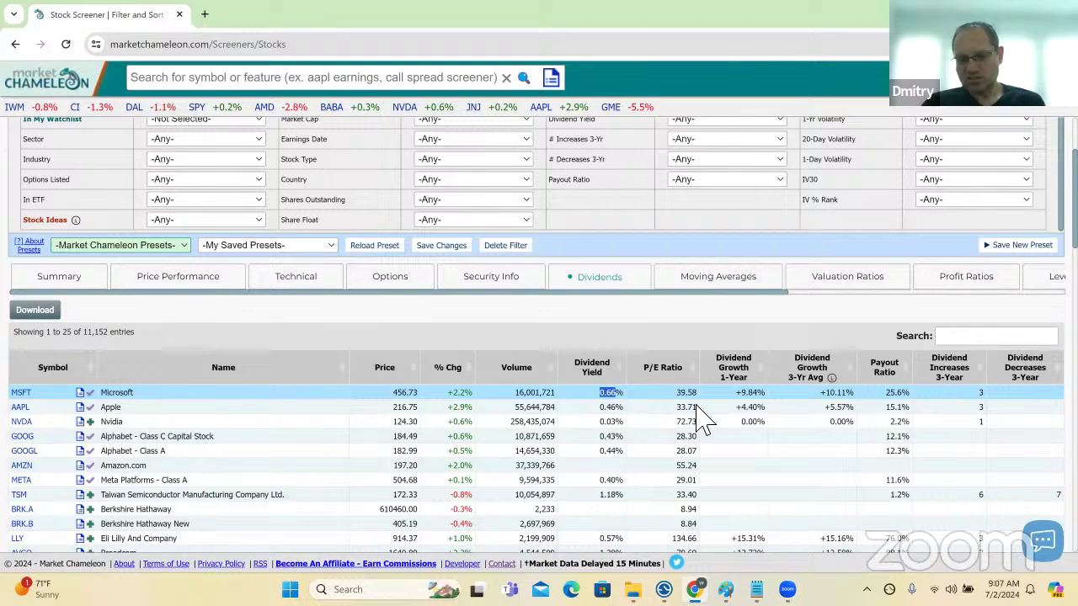
double_click(896, 394)
double_click(610, 393)
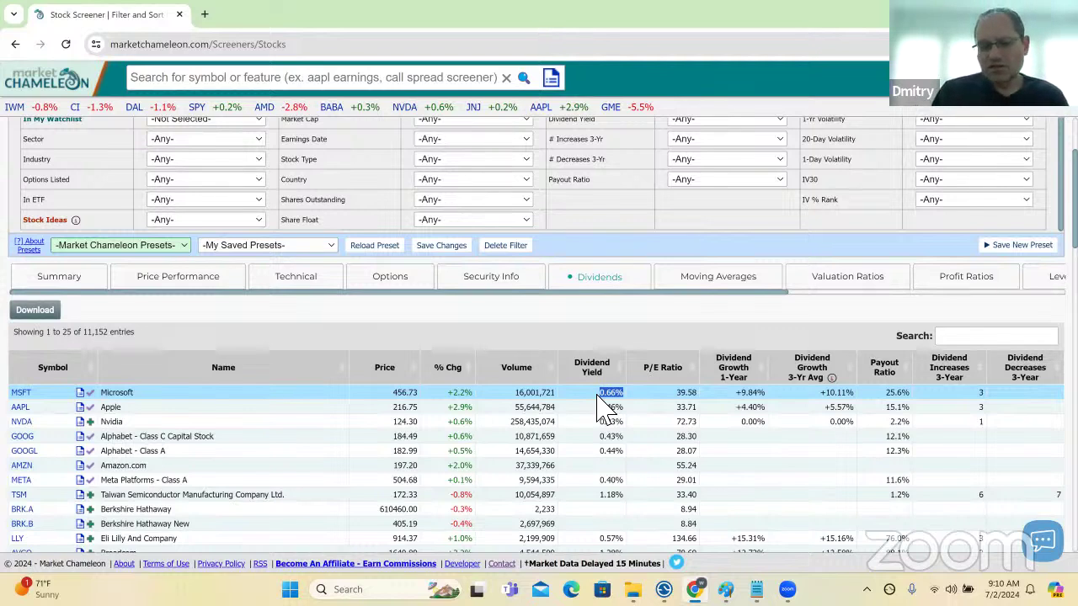
Step: Open the MSFT stock page from the screener and bring up the Historical Dividends table in its dividend information
left_click(21, 392)
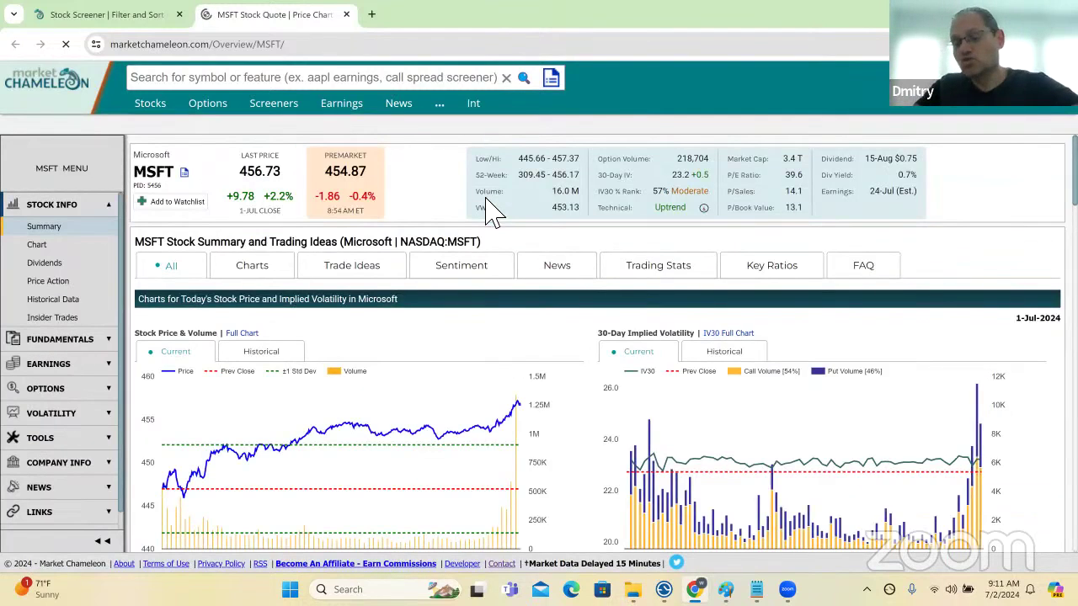
left_click(85, 266)
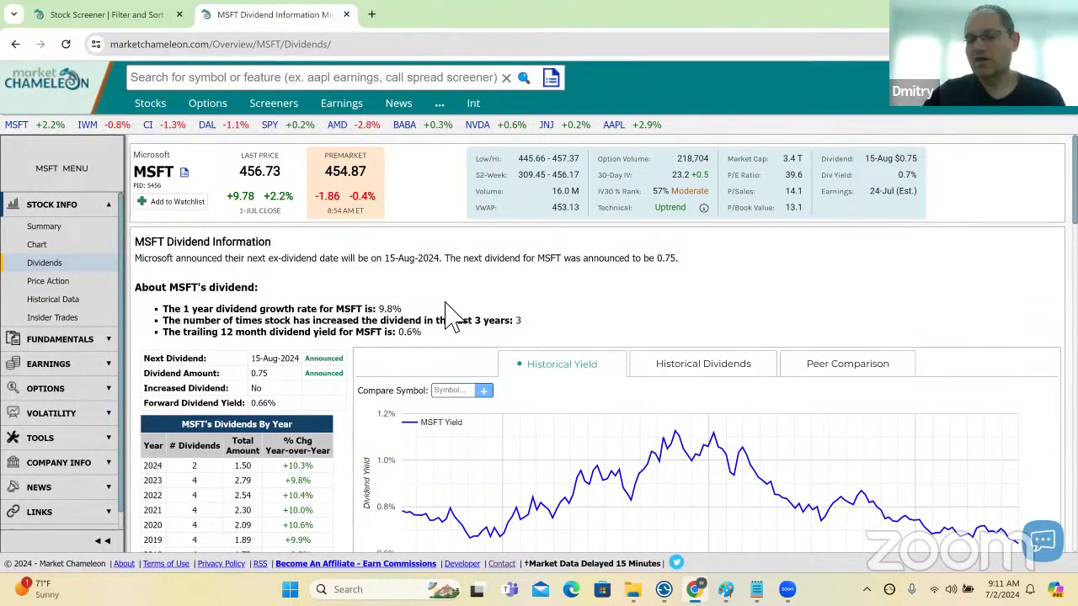
scroll(495, 368, "down", 5)
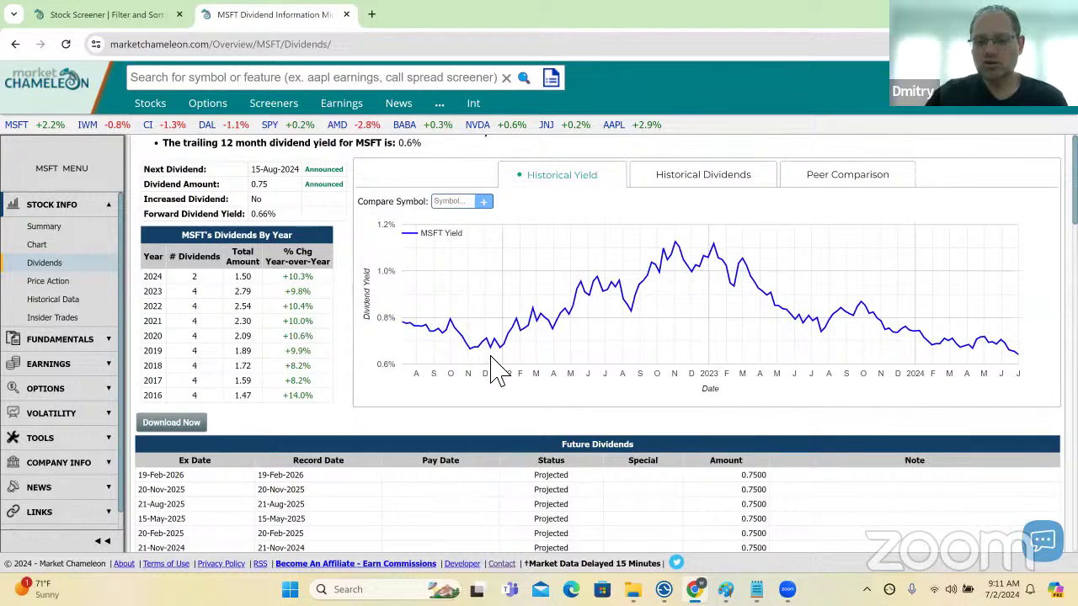
scroll(567, 381, "down", 2)
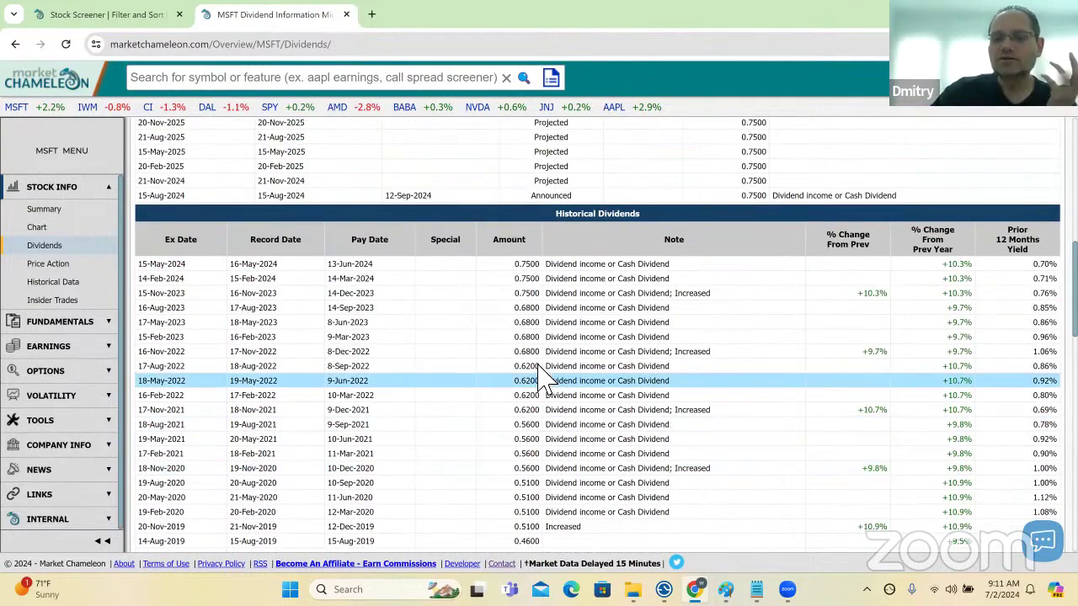
Step: Examine the dividend amounts and the "Increased" notes in Microsoft's historical dividends, from the 2022 payments up to May 2024
left_click_drag(519, 367, 541, 397)
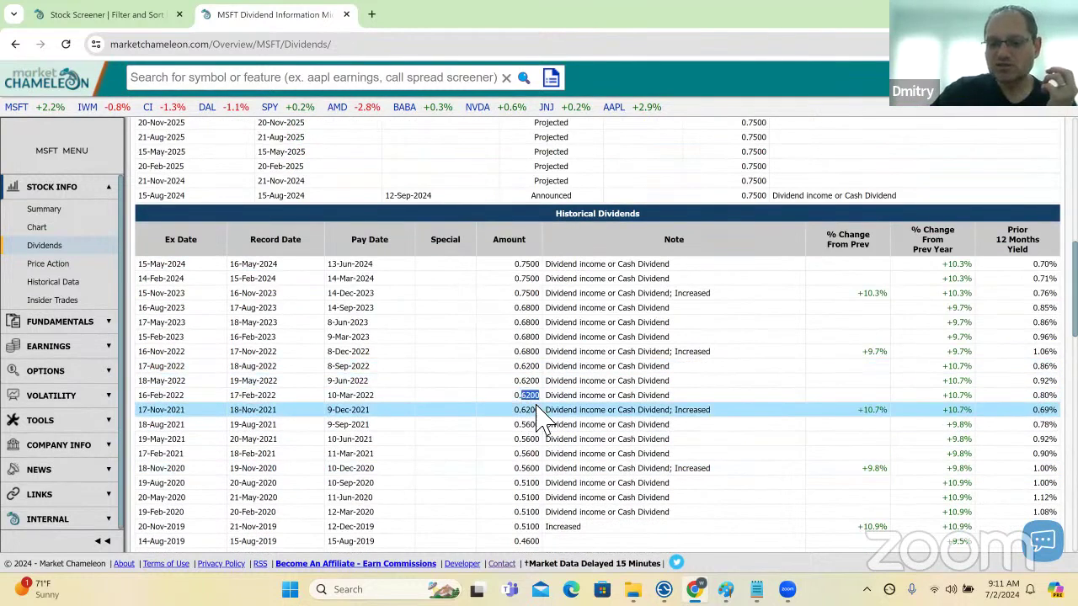
double_click(692, 354)
left_click_drag(712, 294, 669, 294)
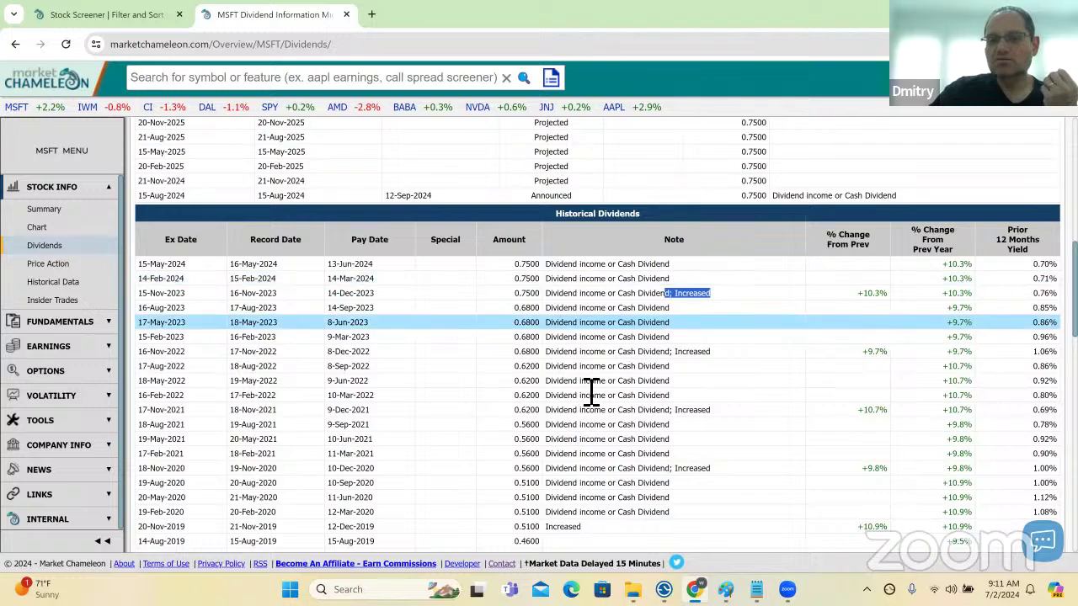
double_click(539, 354)
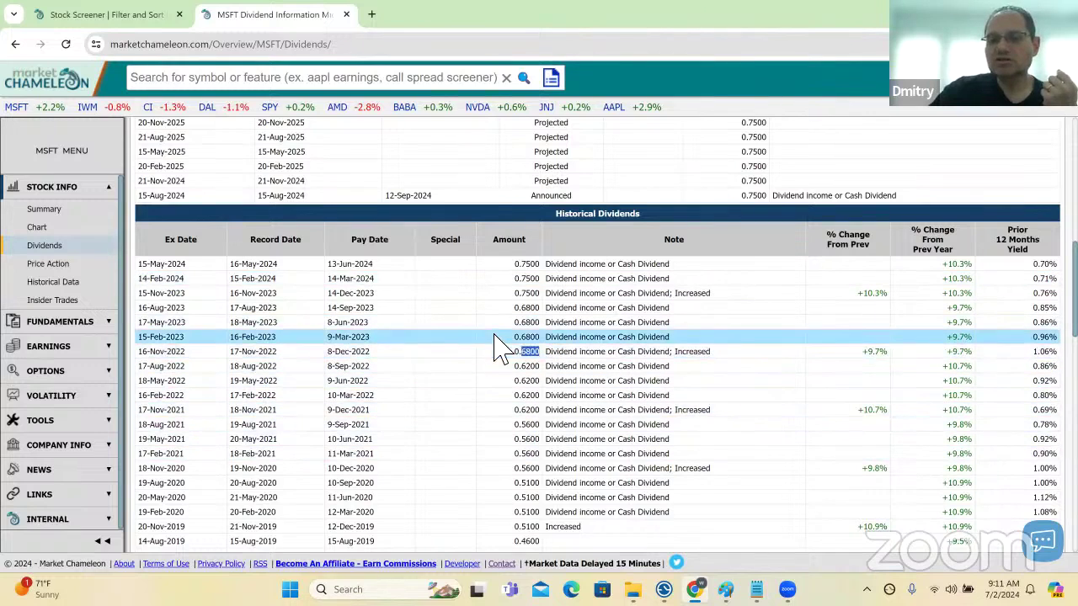
double_click(516, 322)
double_click(526, 293)
double_click(526, 278)
double_click(526, 263)
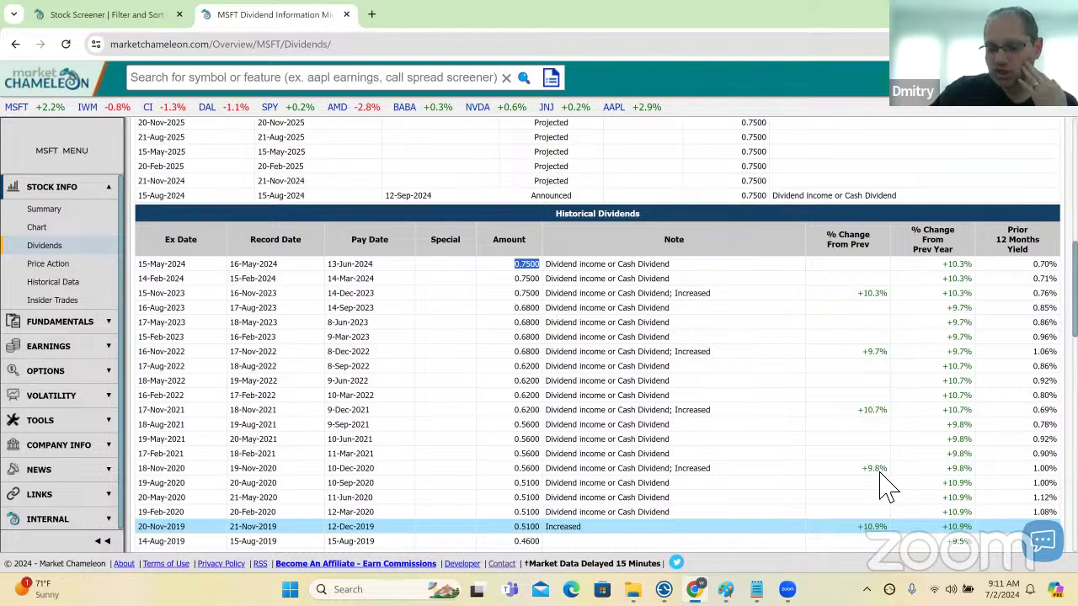
scroll(884, 487, "down", 1)
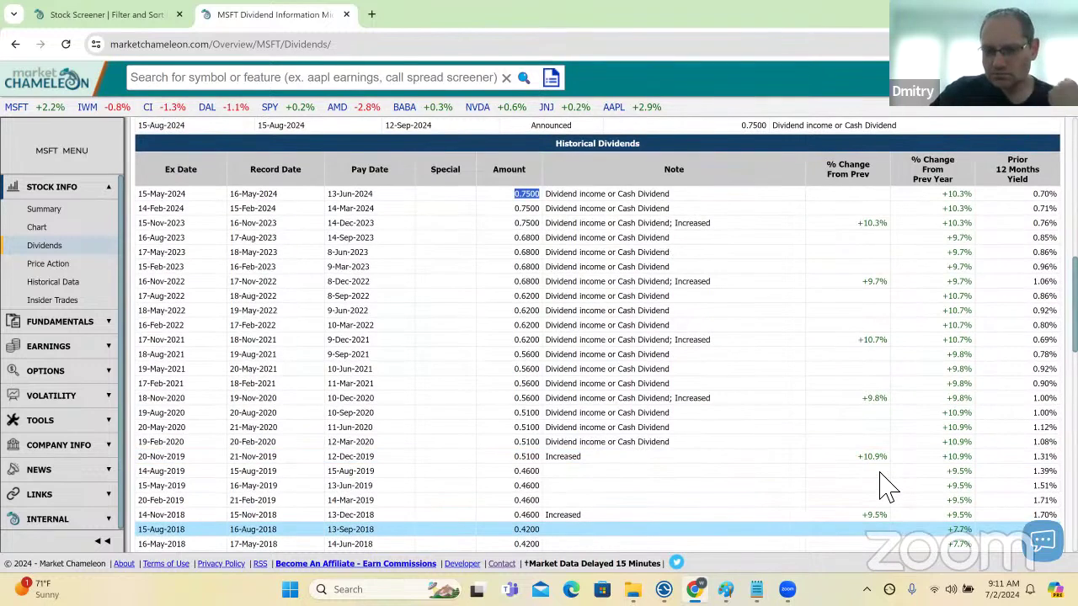
Step: Return to the Stocks screener and show the Dividends data for the listed stocks
scroll(884, 487, "up", 5)
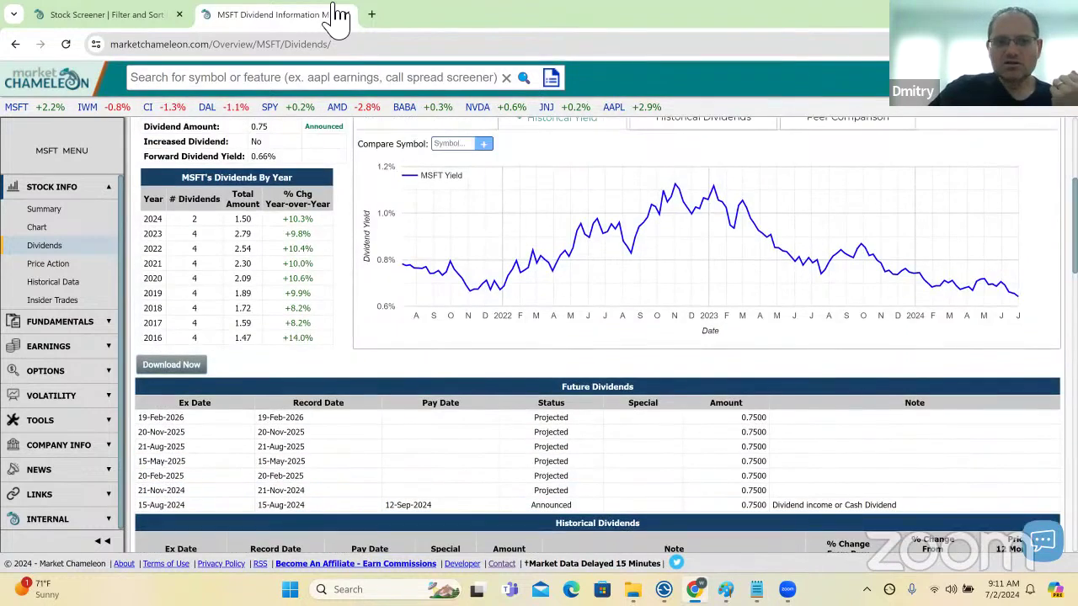
scroll(295, 113, "up", 3)
mouse_move(282, 105)
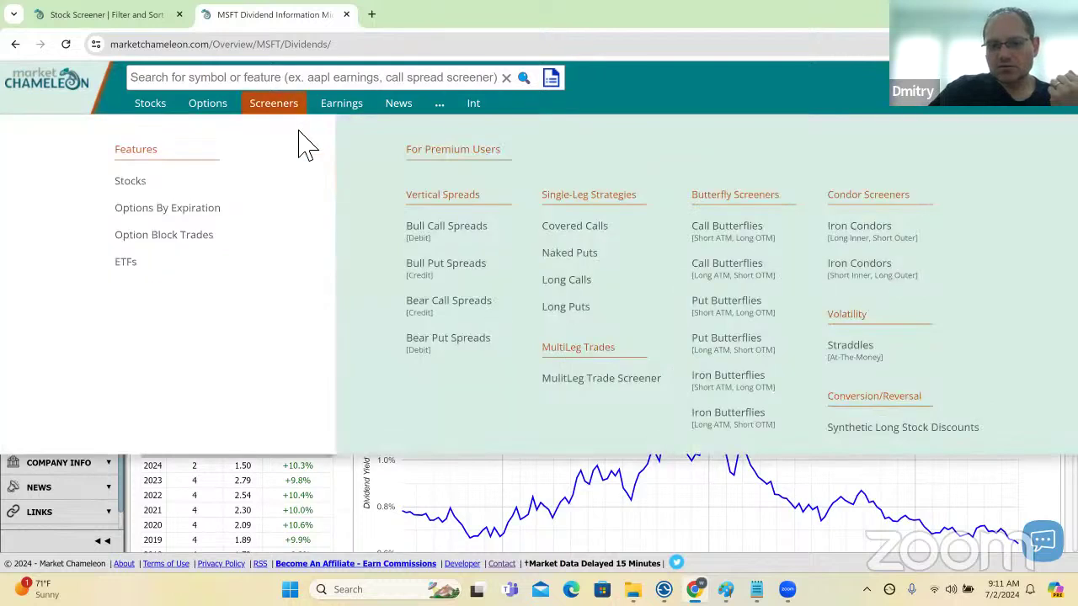
left_click(133, 184)
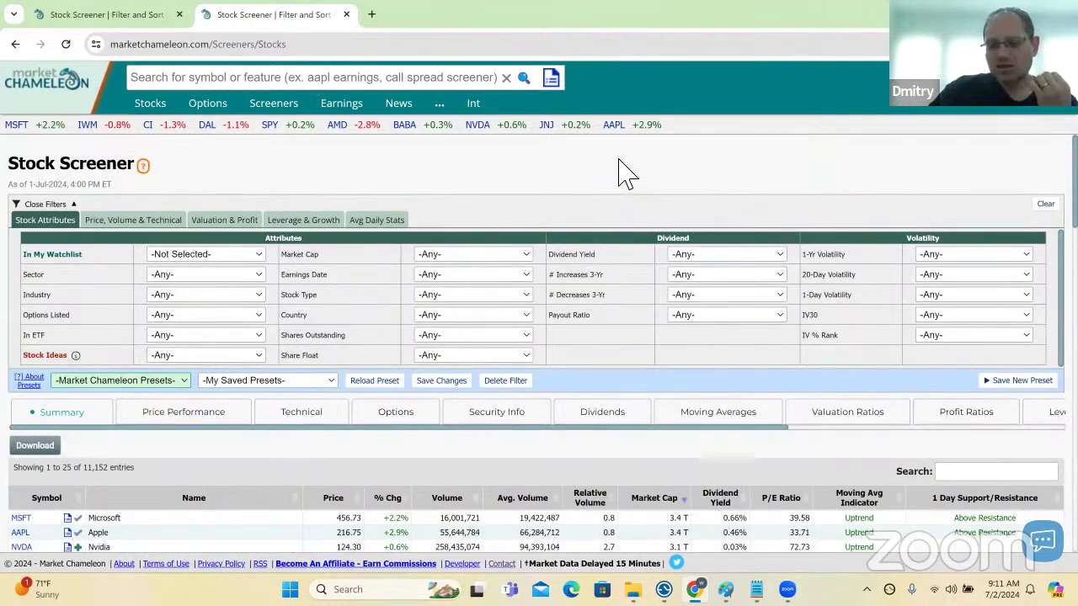
scroll(52, 391, "down", 2)
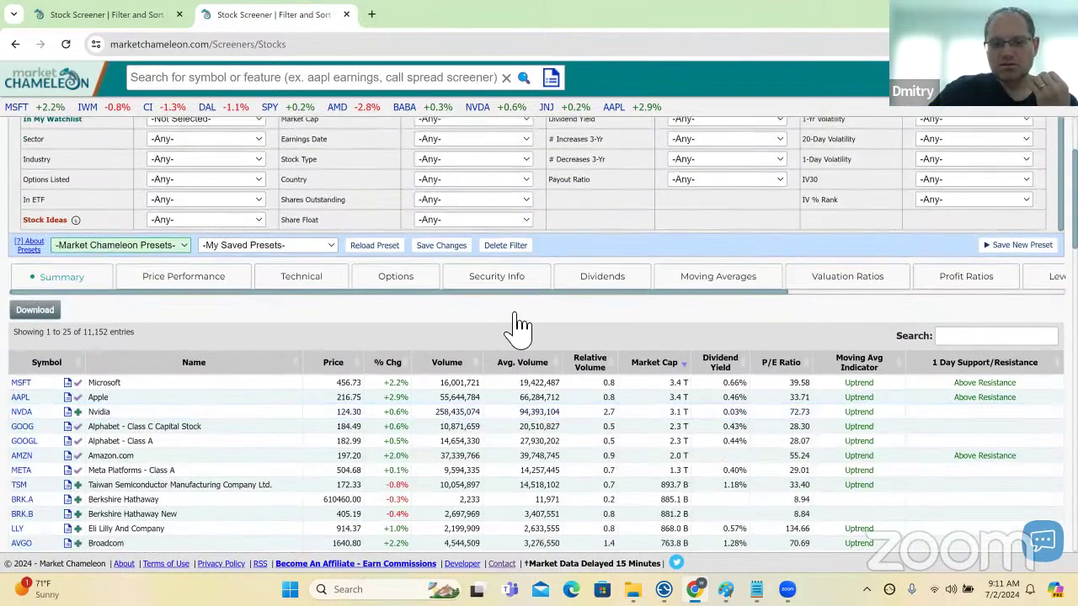
left_click(598, 275)
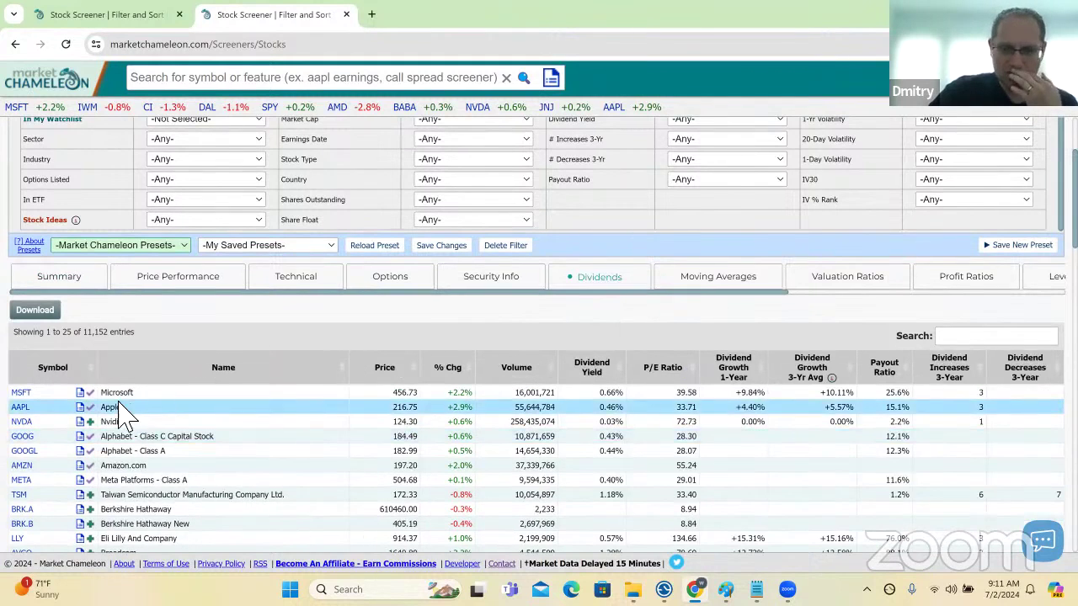
Step: Highlight Microsoft's dividend yield and payout ratio alternately in the Dividends results to weigh one against the other
left_click_drag(631, 393, 600, 392)
left_click(638, 406)
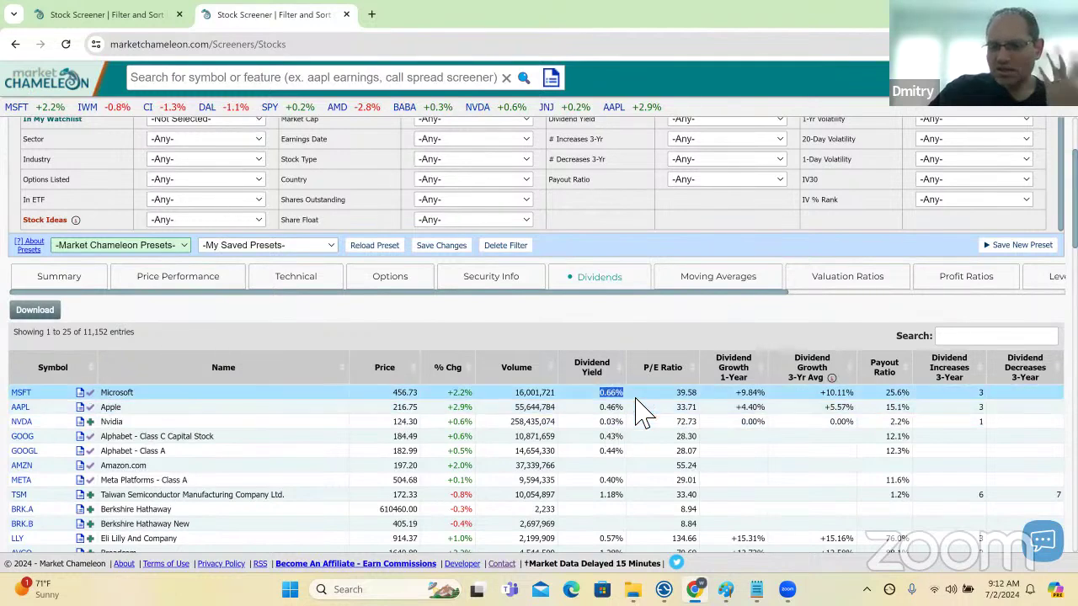
left_click(638, 466)
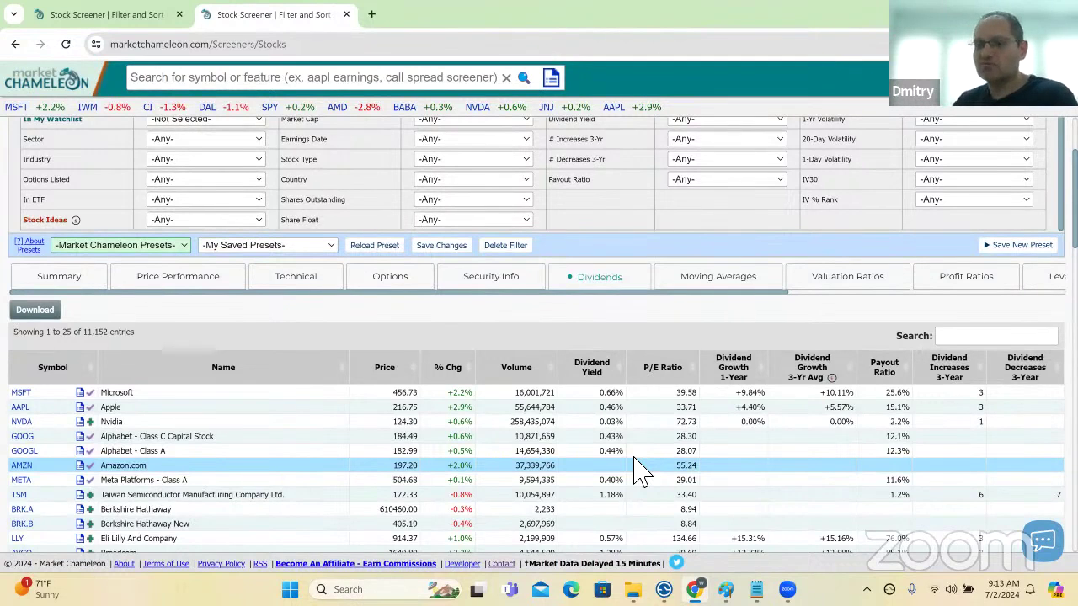
double_click(896, 392)
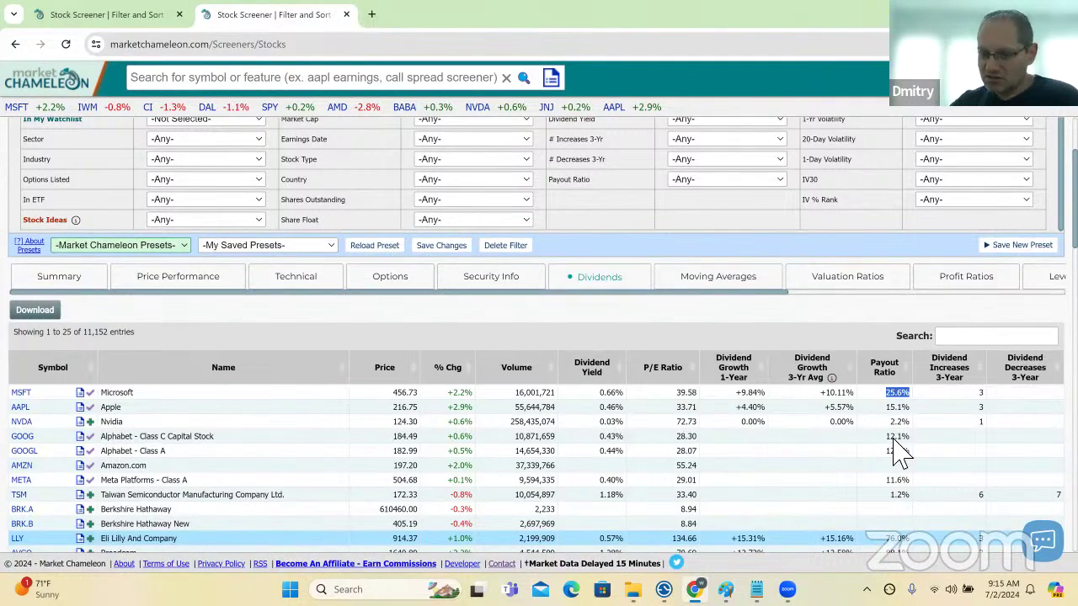
left_click_drag(632, 393, 604, 393)
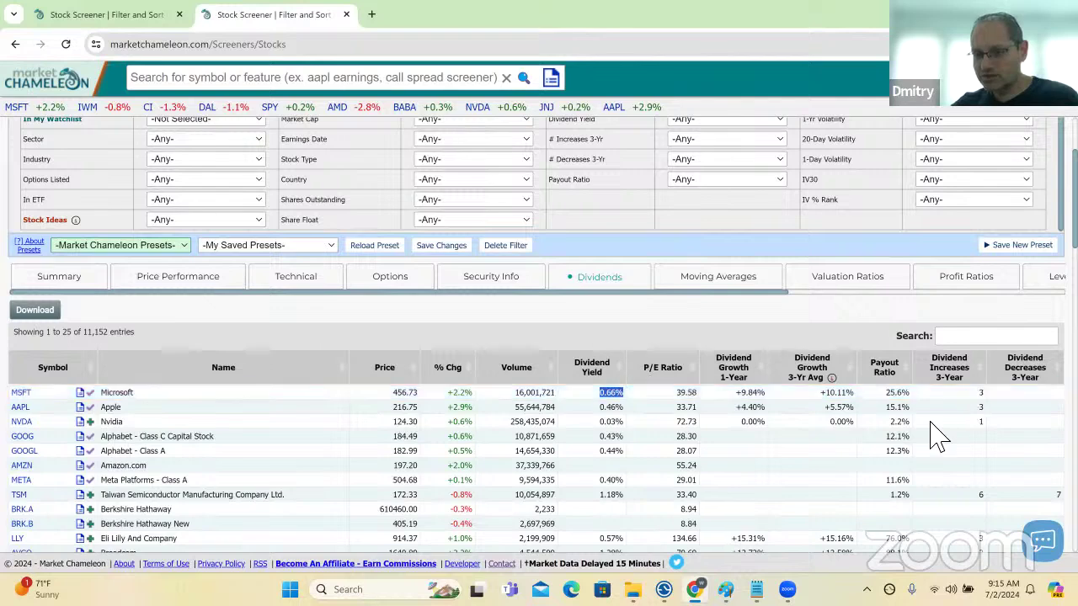
left_click_drag(911, 394, 884, 394)
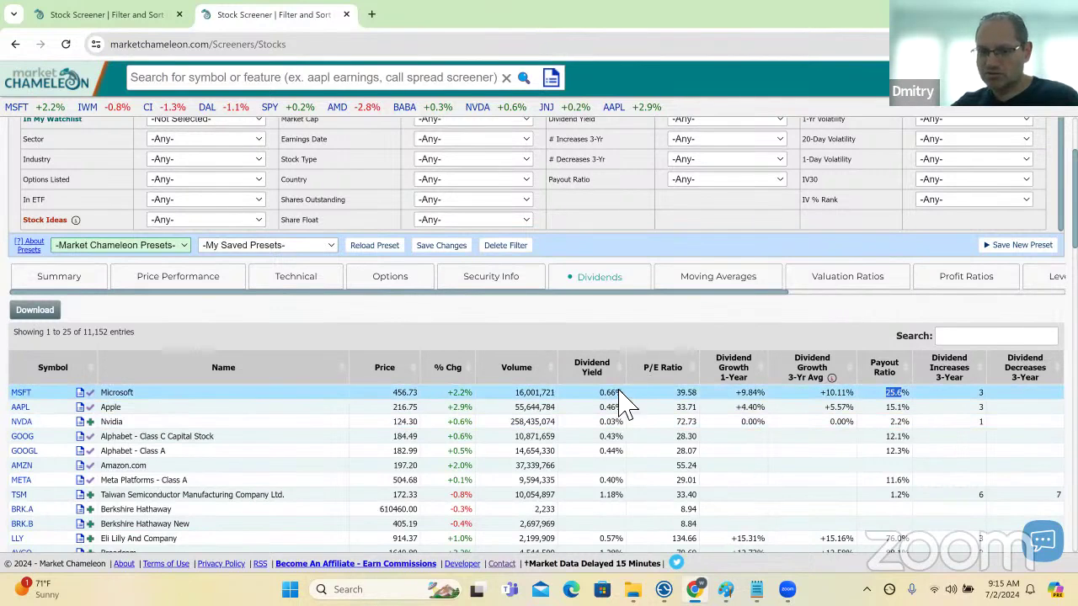
left_click_drag(637, 393, 595, 392)
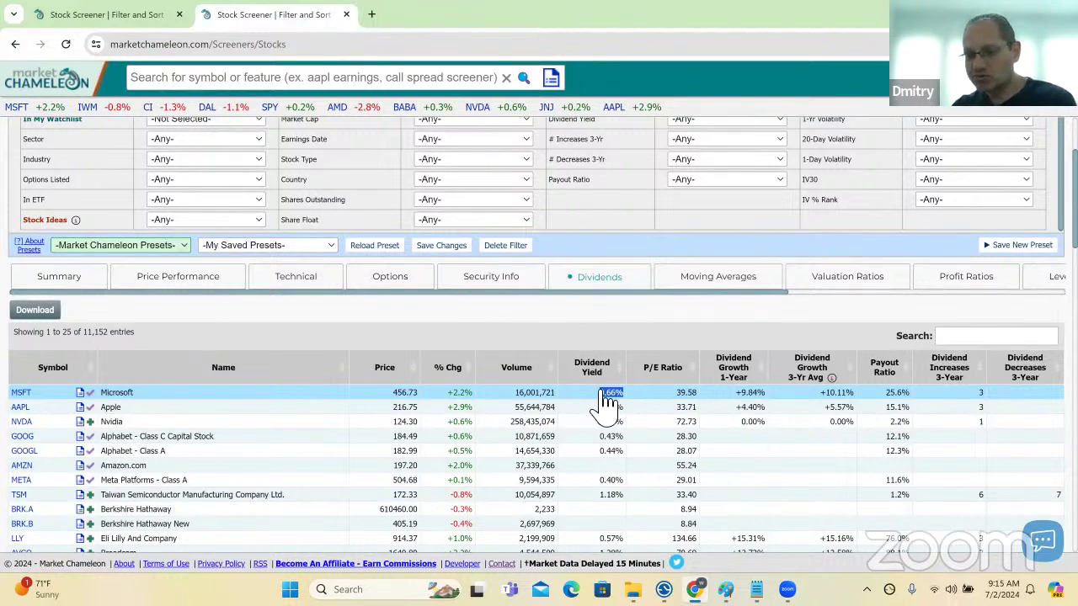
left_click(902, 402)
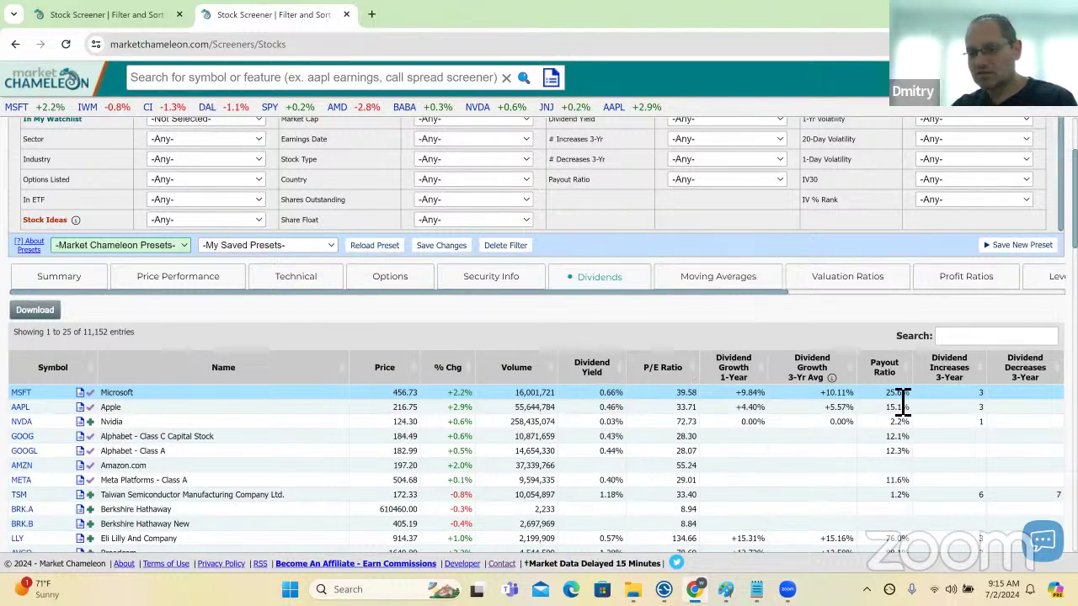
left_click_drag(632, 402, 585, 395)
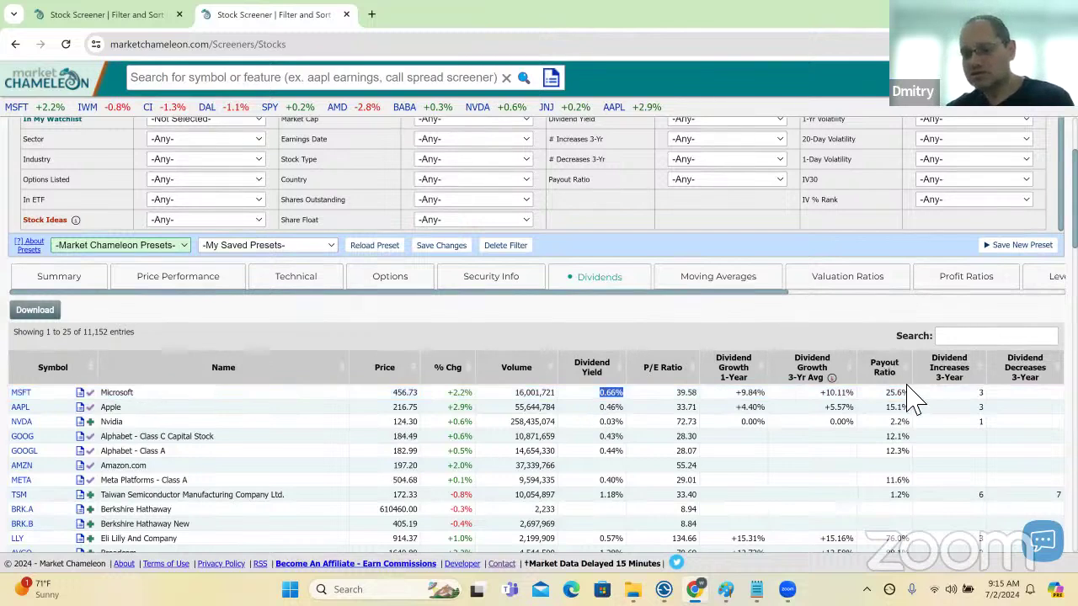
left_click_drag(917, 399, 896, 402)
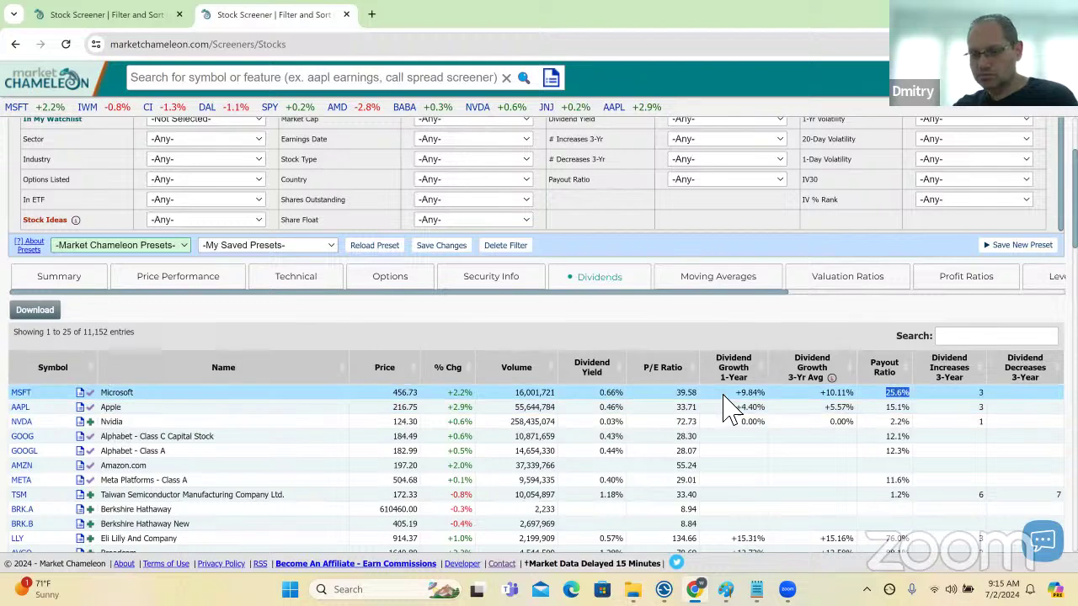
Step: Review Microsoft's 1-year and 3-year average dividend growth and its 3-year dividend increases alongside its yield and payout ratio
left_click_drag(766, 393, 729, 394)
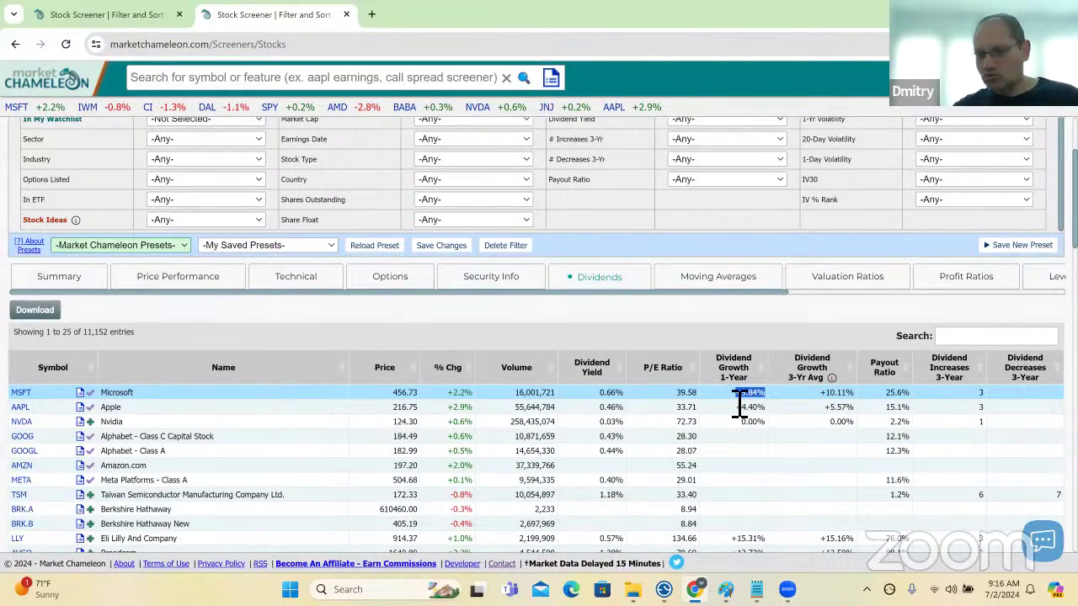
double_click(824, 393)
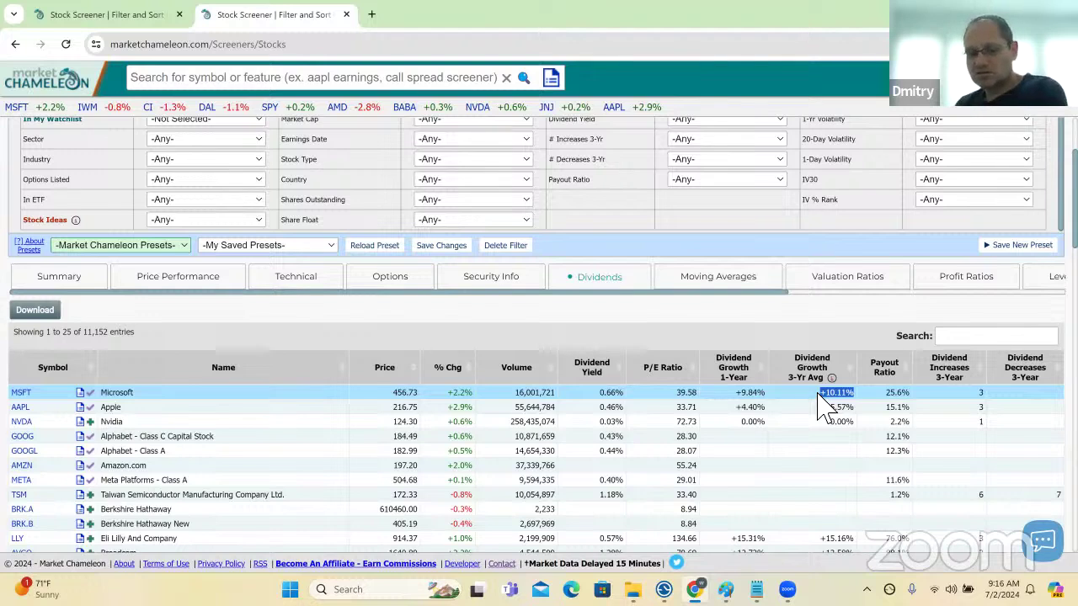
double_click(978, 393)
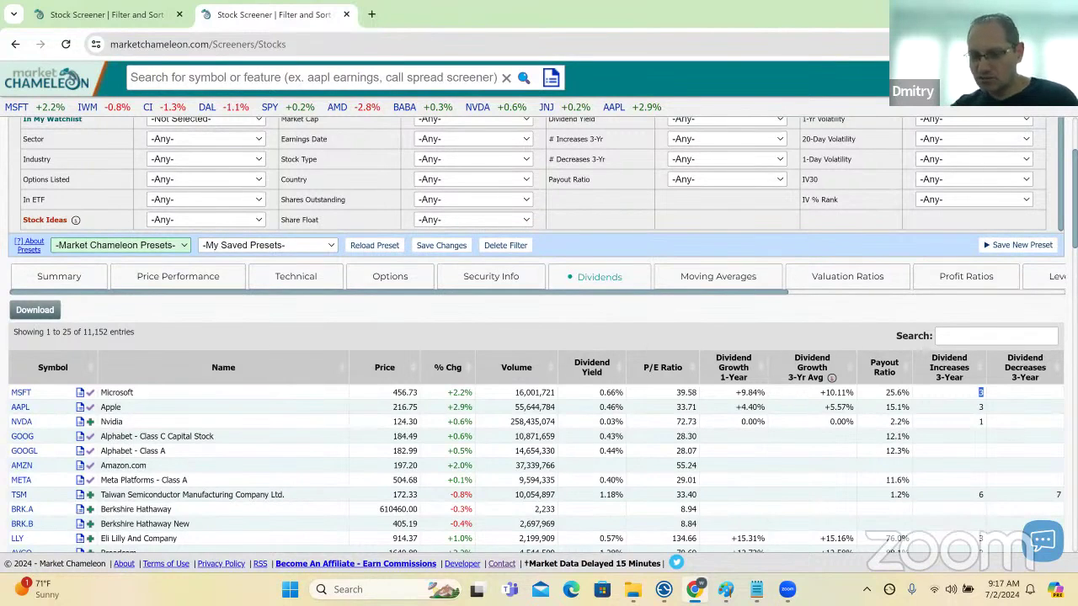
double_click(756, 395)
left_click(838, 396)
double_click(837, 394)
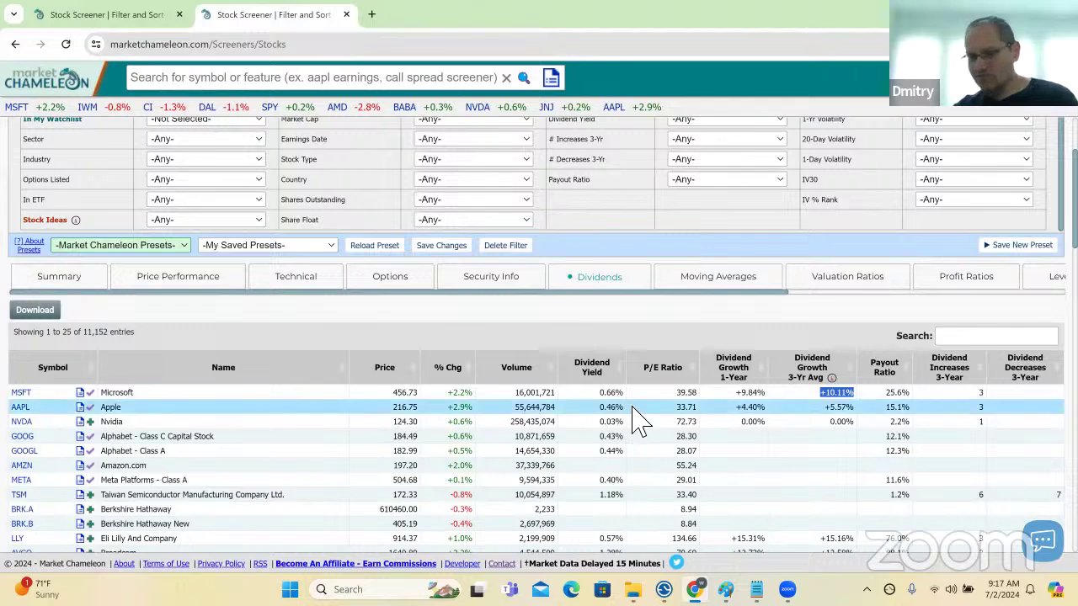
left_click_drag(628, 392, 590, 398)
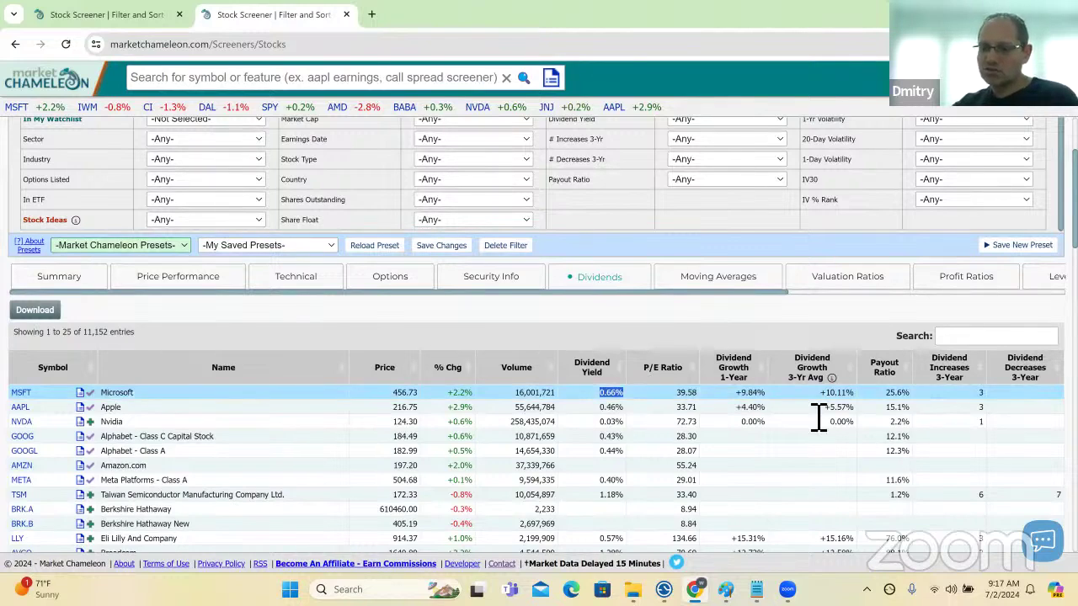
double_click(886, 394)
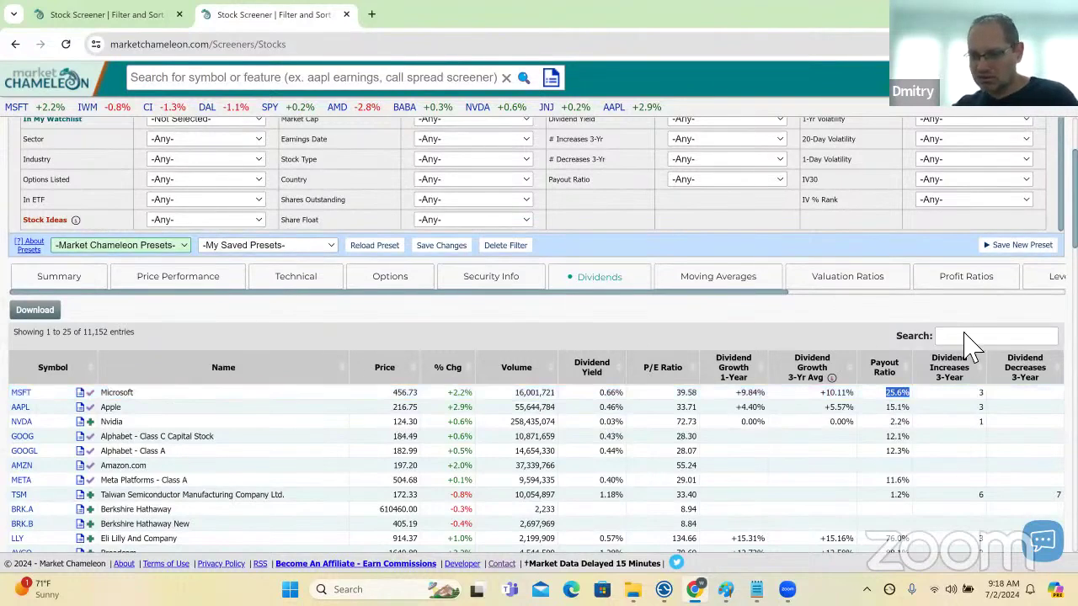
Step: Highlight Apple's dividend yield and payout ratio in the Dividends results to weigh one against the other
left_click(1039, 373)
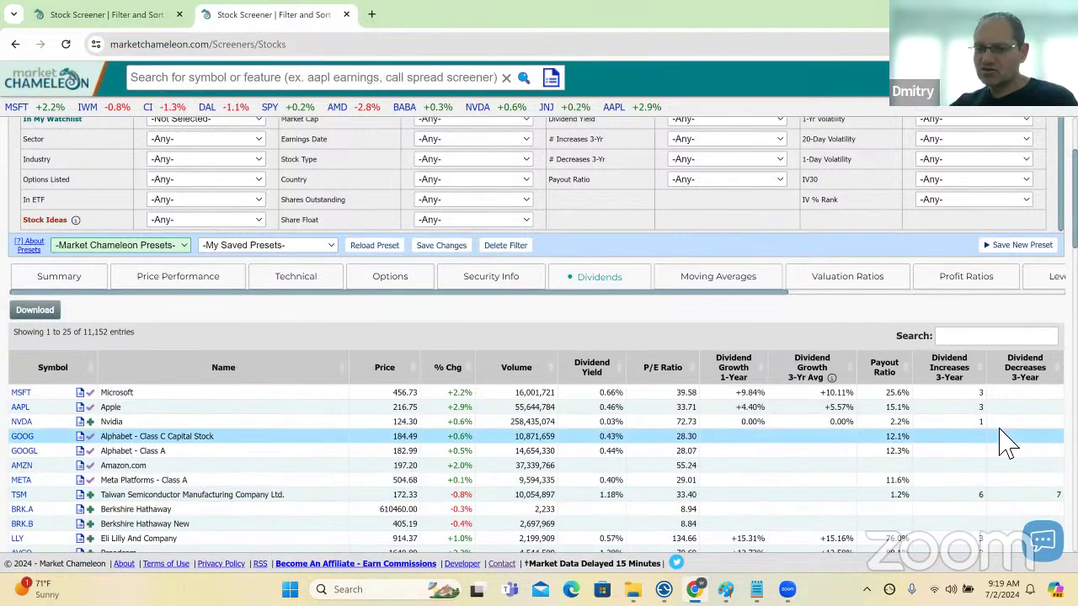
scroll(1005, 441, "down", 1)
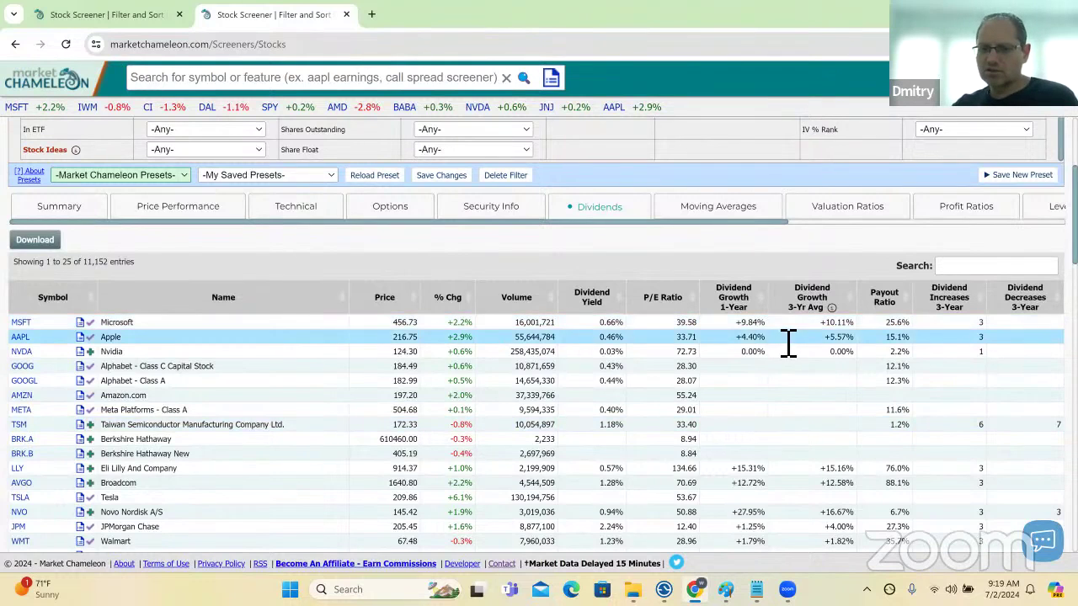
left_click_drag(627, 338, 596, 336)
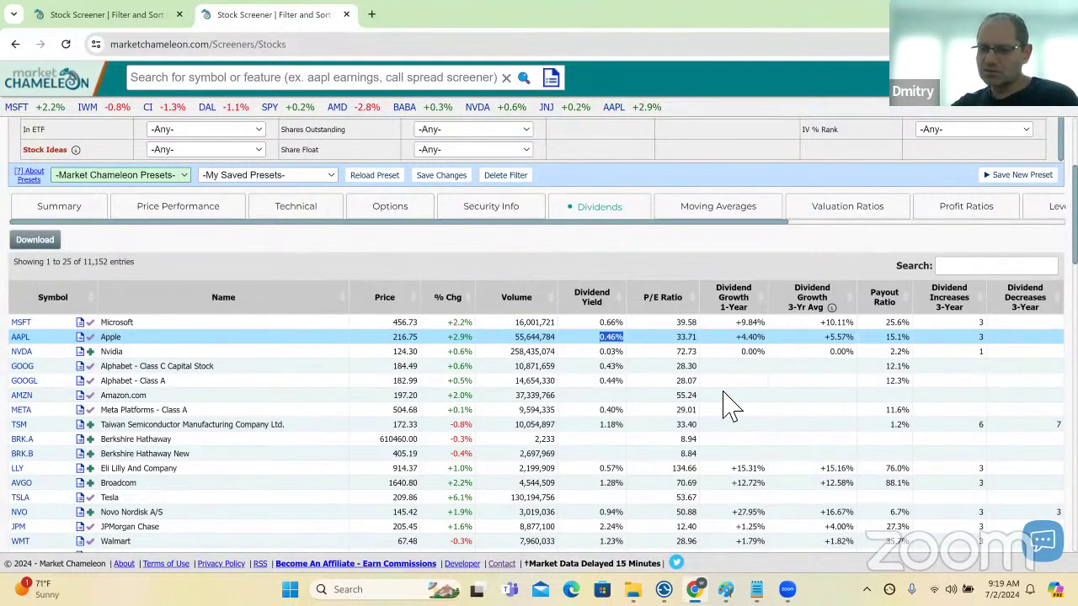
left_click_drag(911, 338, 884, 341)
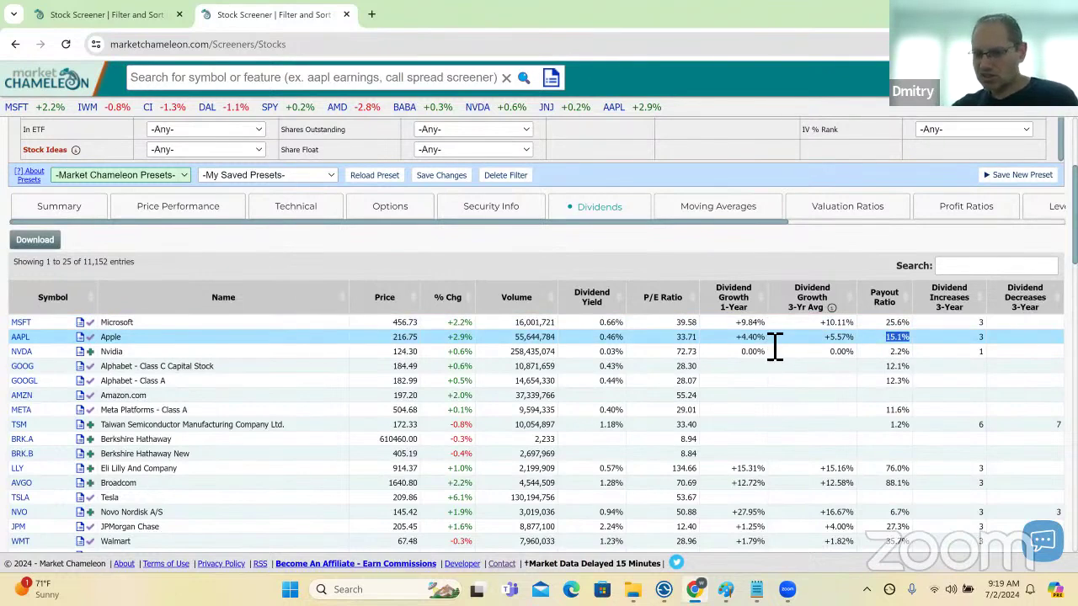
Step: Highlight Apple's 1-year and 3-year average dividend growth and its number of dividend increases over 3 years
left_click_drag(774, 346, 739, 345)
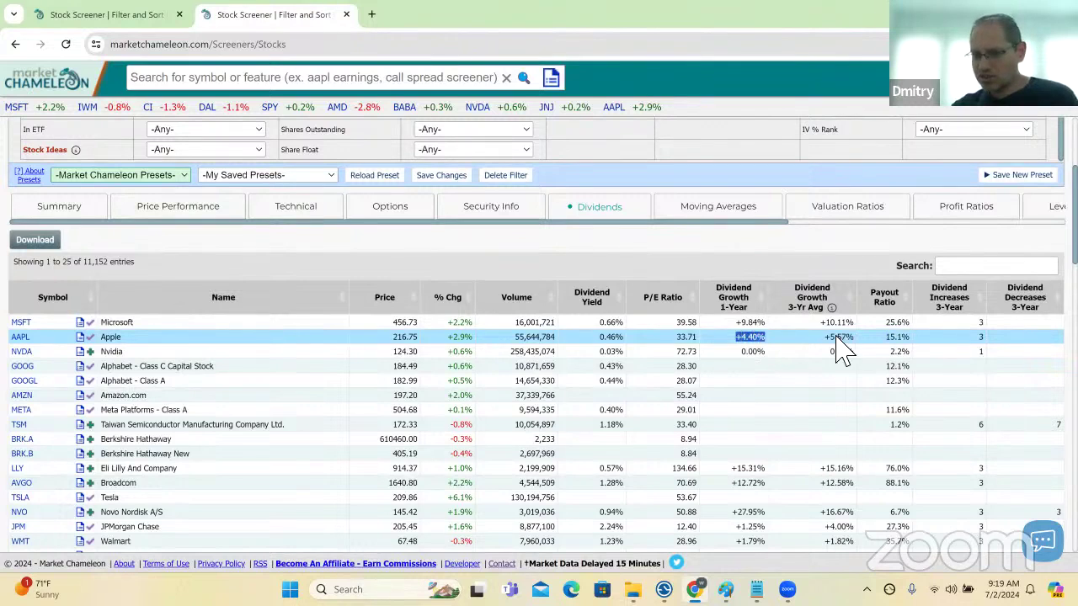
left_click_drag(859, 344, 810, 331)
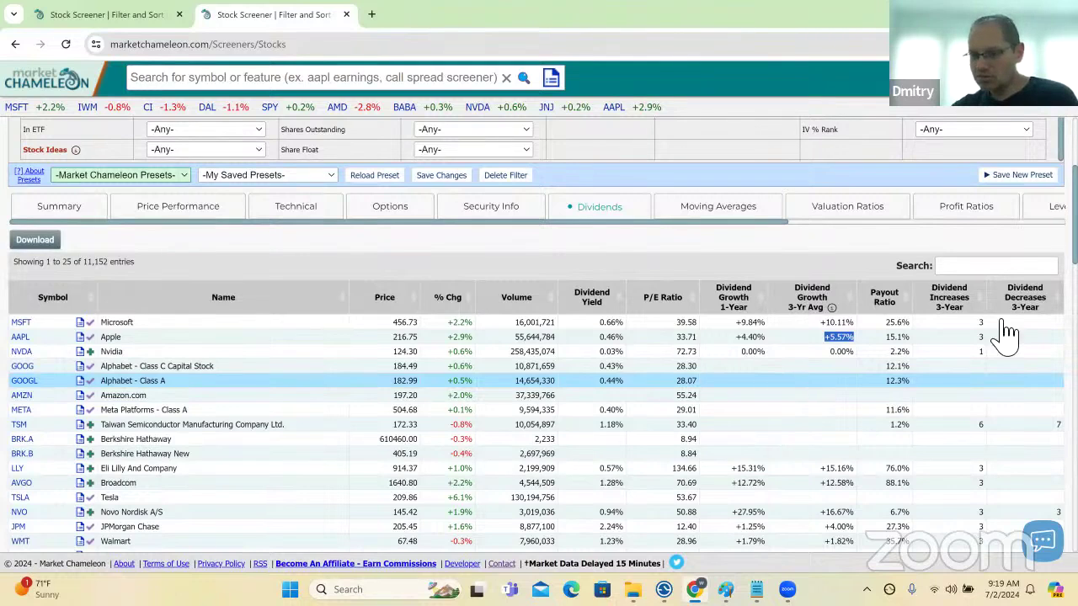
double_click(969, 338)
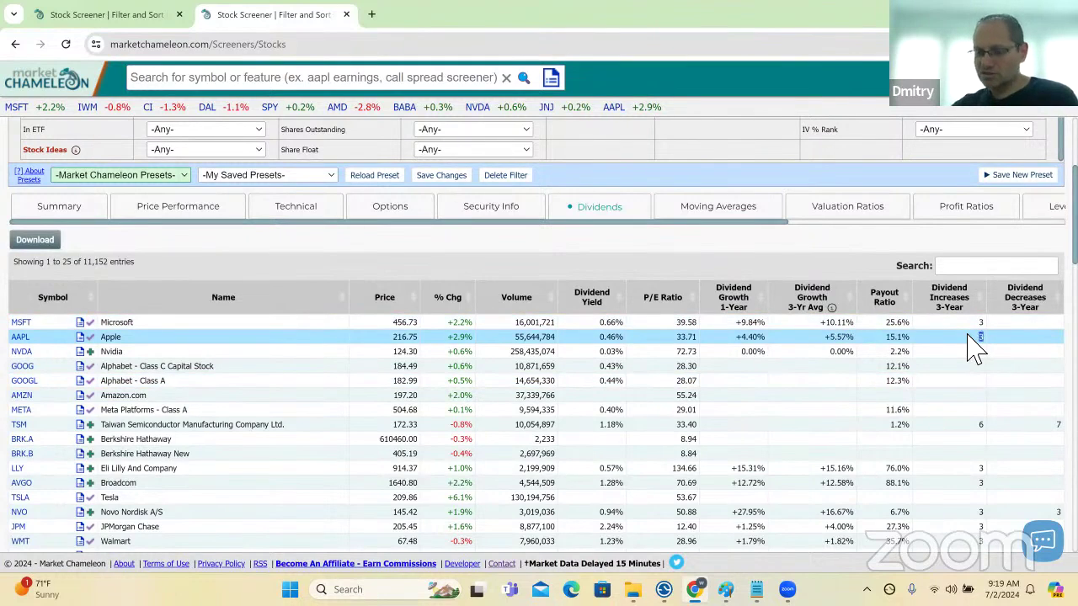
double_click(751, 337)
double_click(842, 337)
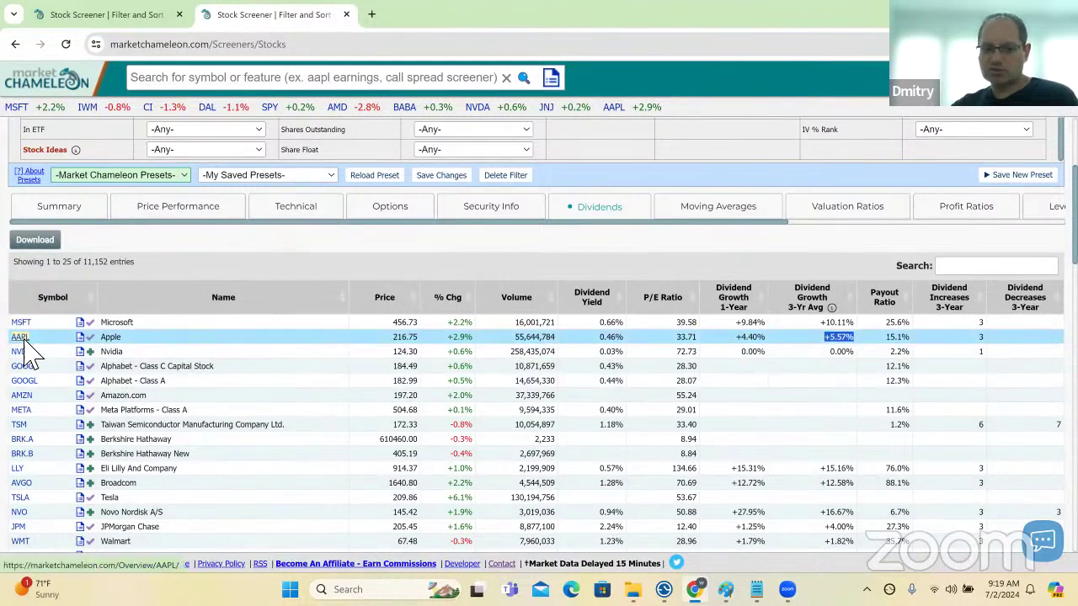
Step: Open Apple's stock page from the screener results and show its dividend information down to the Historical Dividends table
left_click(318, 352)
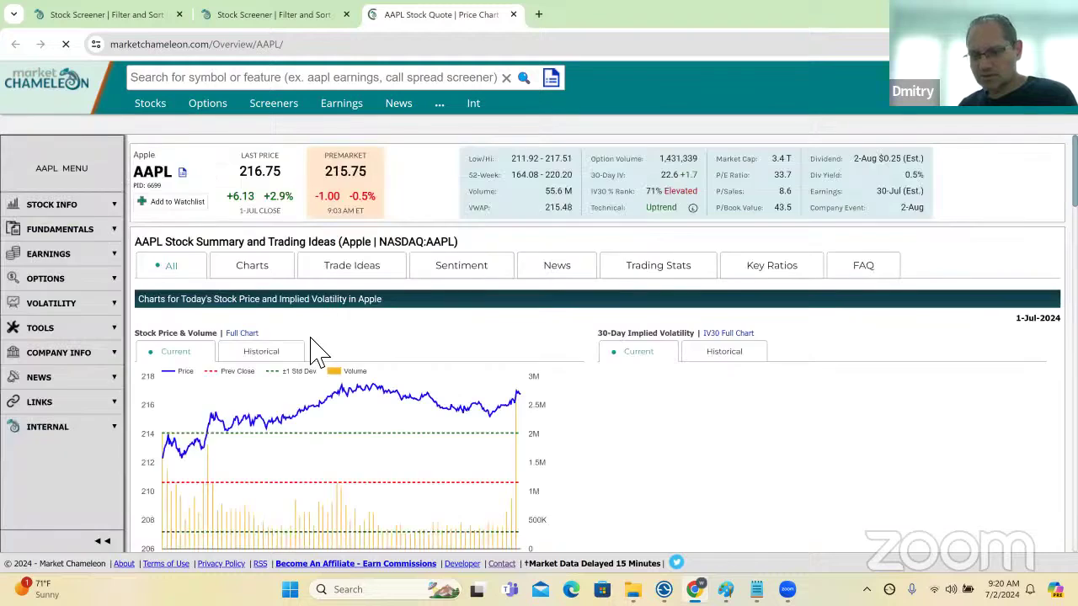
left_click(47, 263)
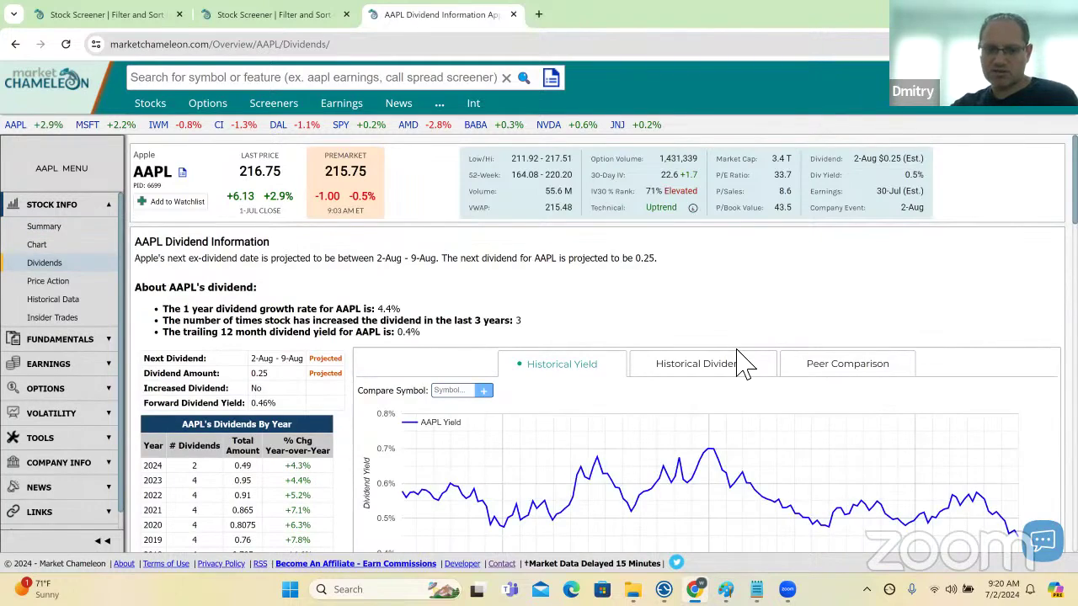
scroll(724, 354, "down", 3)
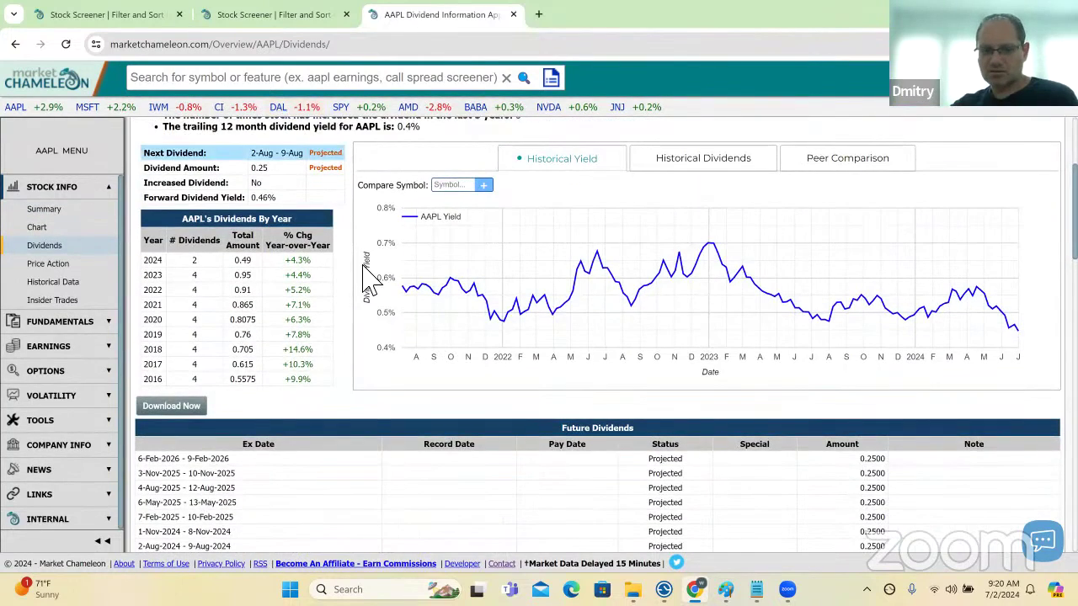
scroll(746, 409, "down", 2)
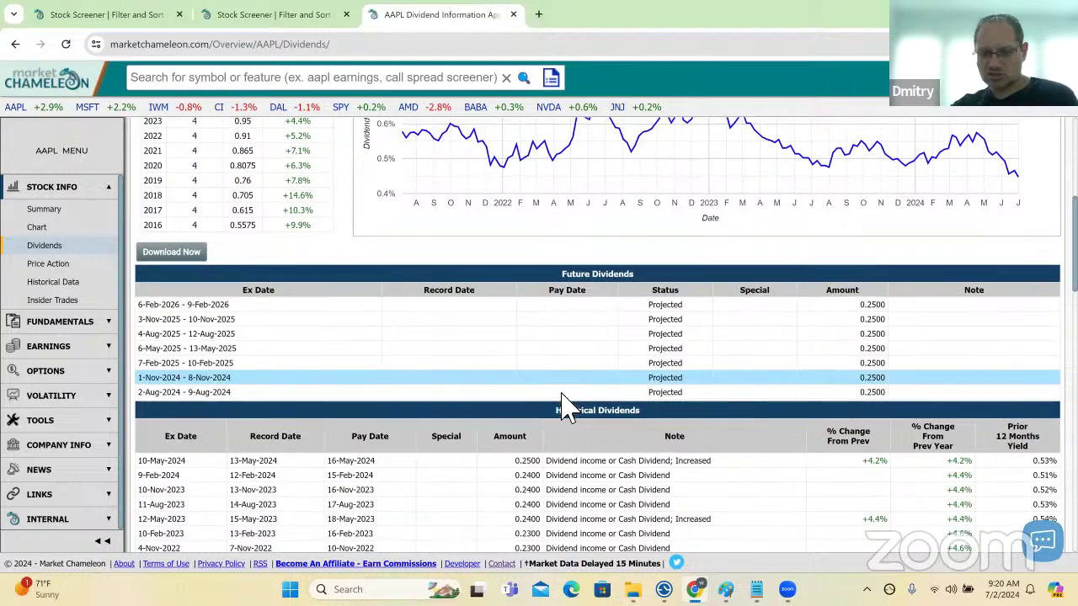
scroll(566, 409, "down", 1)
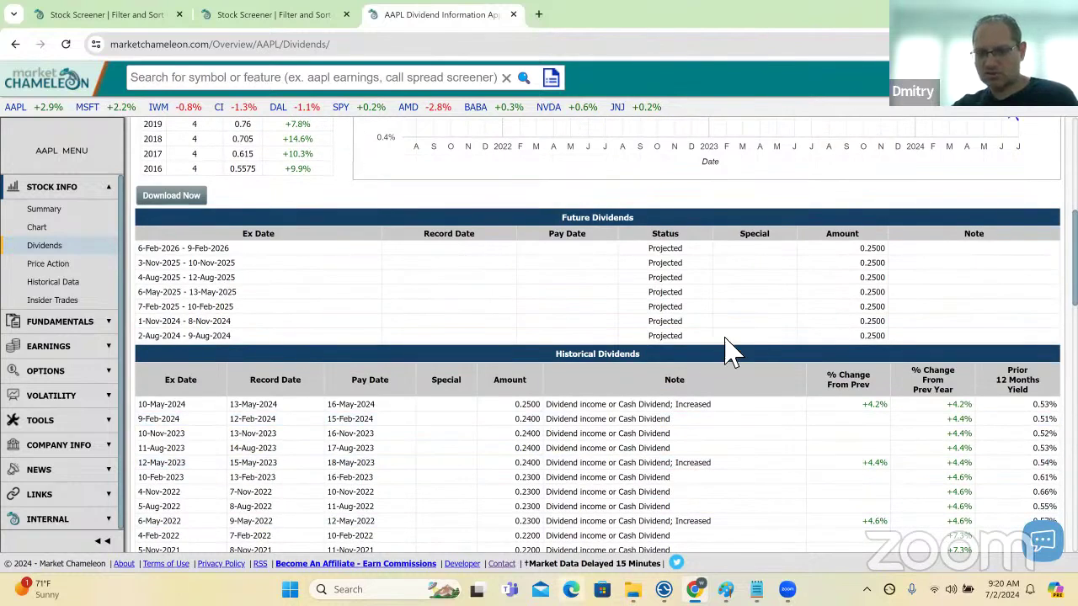
Step: Highlight the "Increased" notes in Apple's historical dividends for May 2024, May 2023, May 2022 and May 2021
scroll(762, 333, "down", 1)
left_click_drag(681, 333, 710, 333)
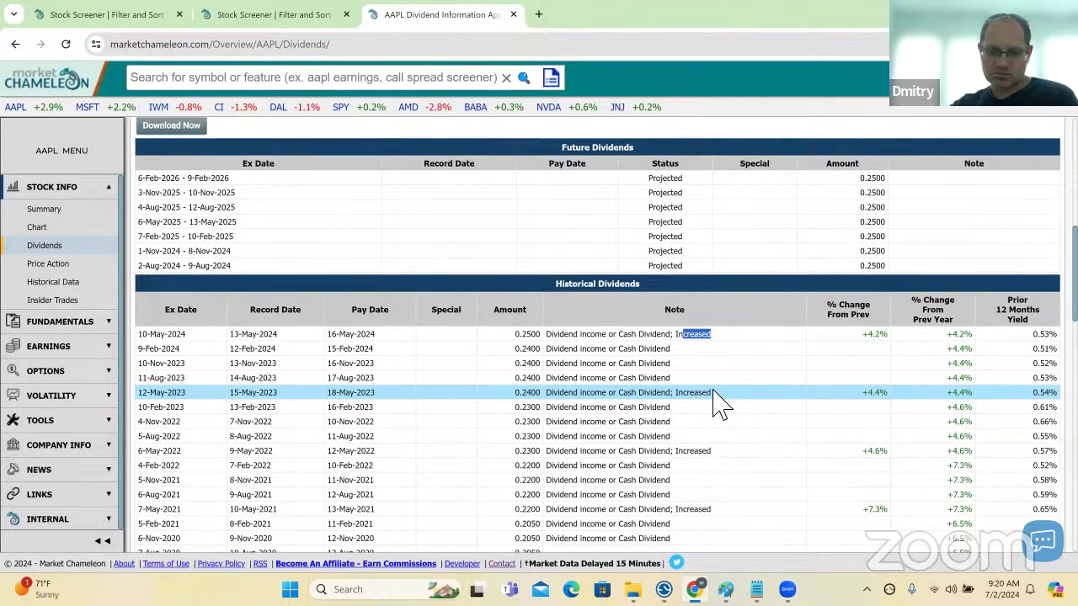
left_click_drag(712, 392, 674, 394)
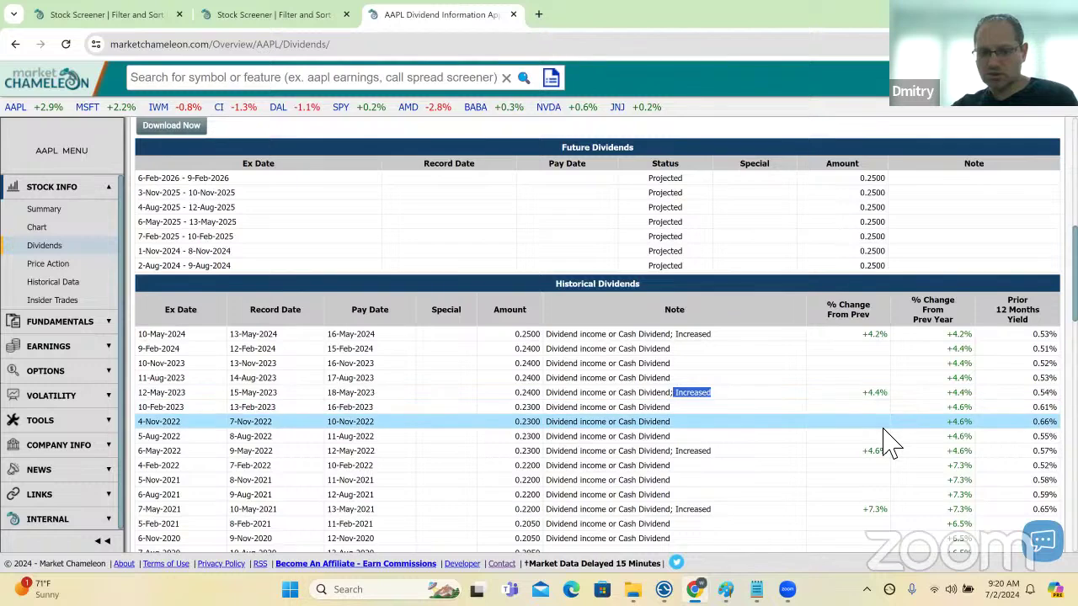
scroll(719, 395, "down", 1)
left_click_drag(711, 383, 644, 383)
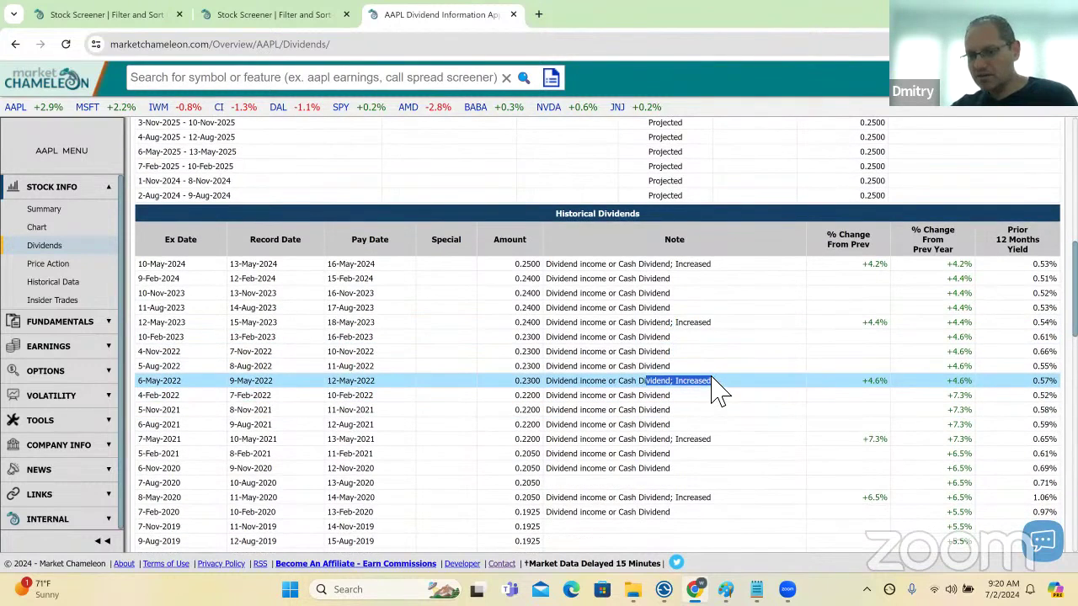
left_click(721, 445)
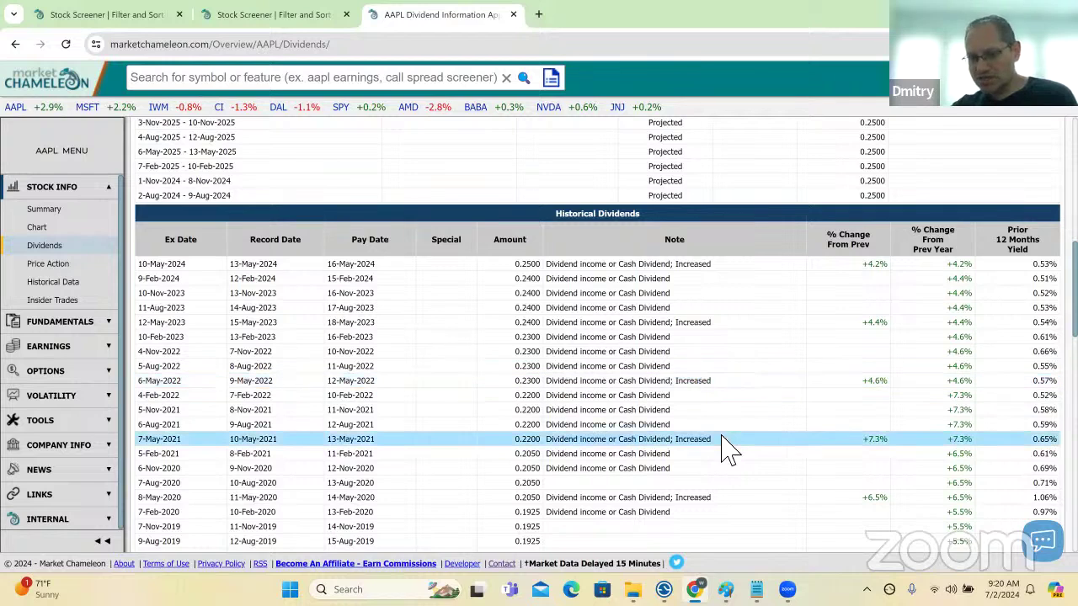
left_click_drag(723, 447, 683, 452)
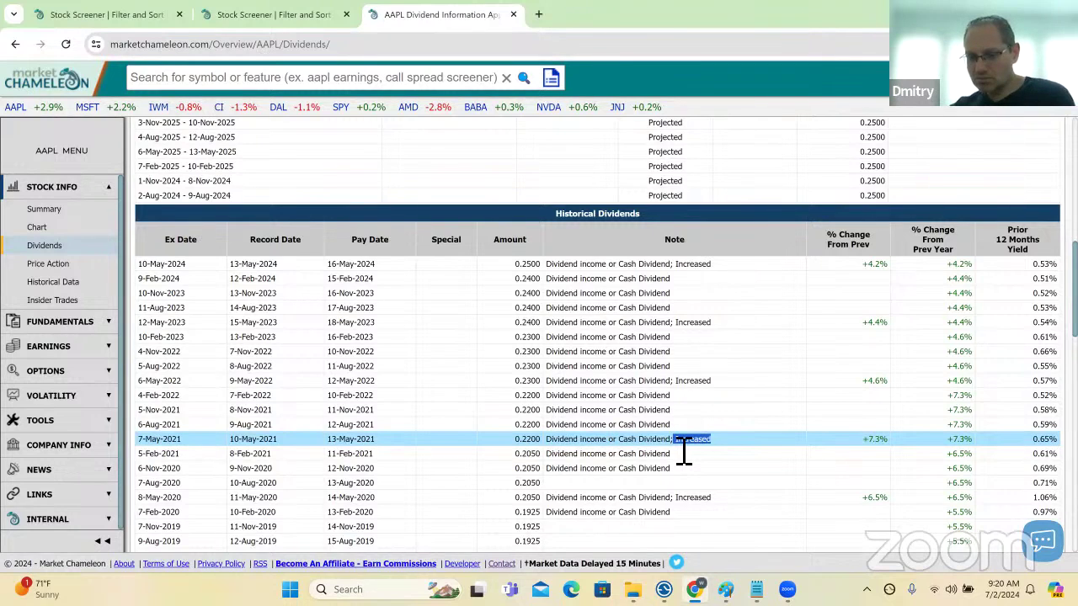
Step: Compare the percentage changes of Apple's dividend increases, highlighting those of May 2018 and May 2021 through May 2024
scroll(684, 452, "down", 3)
scroll(957, 409, "up", 1)
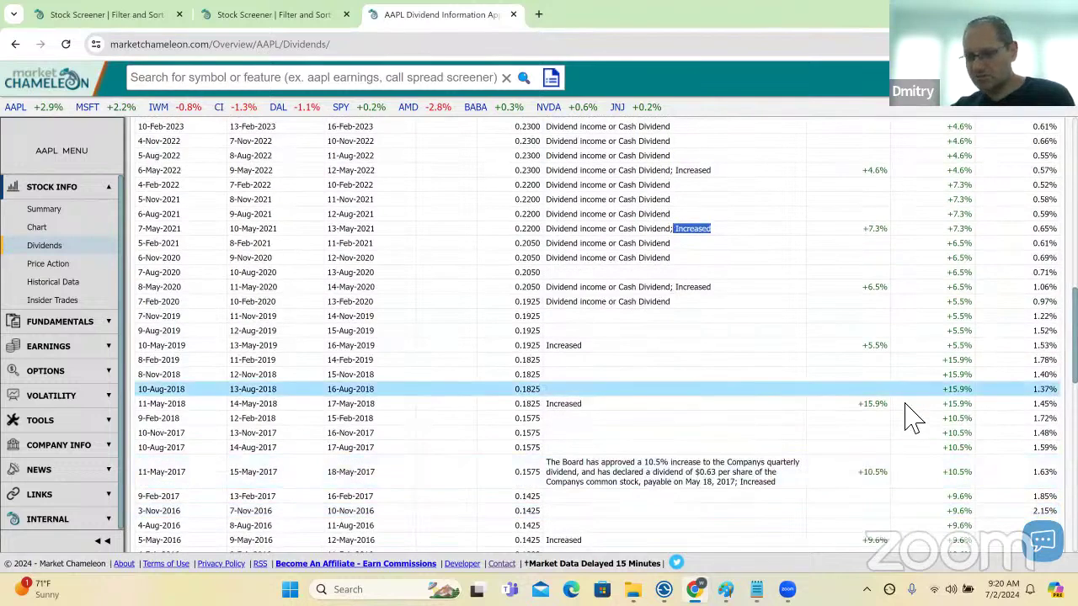
left_click_drag(889, 404, 856, 404)
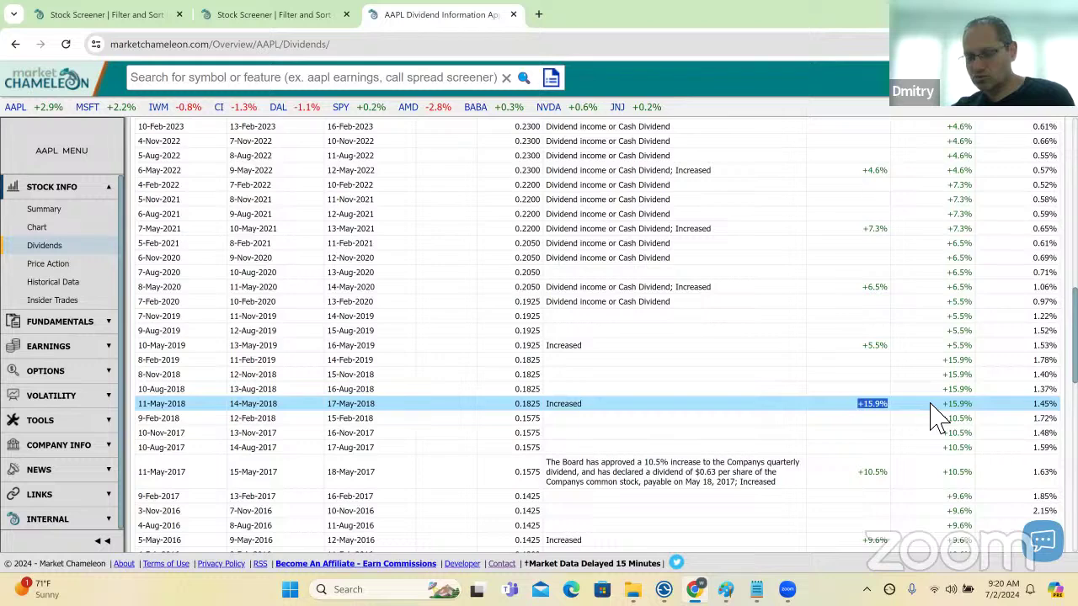
scroll(934, 412, "up", 3)
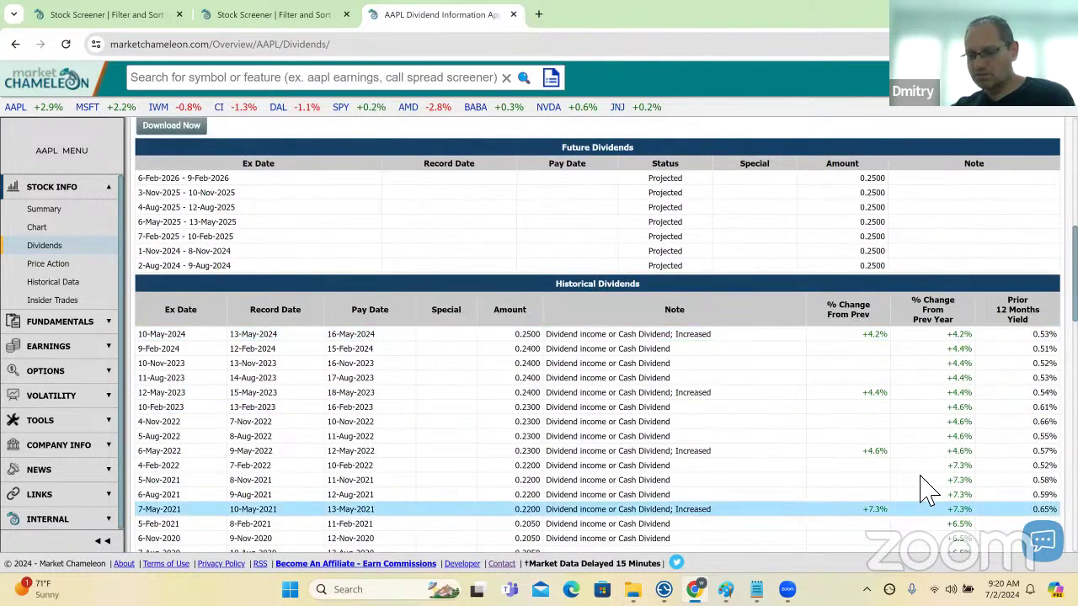
left_click_drag(889, 508, 861, 509)
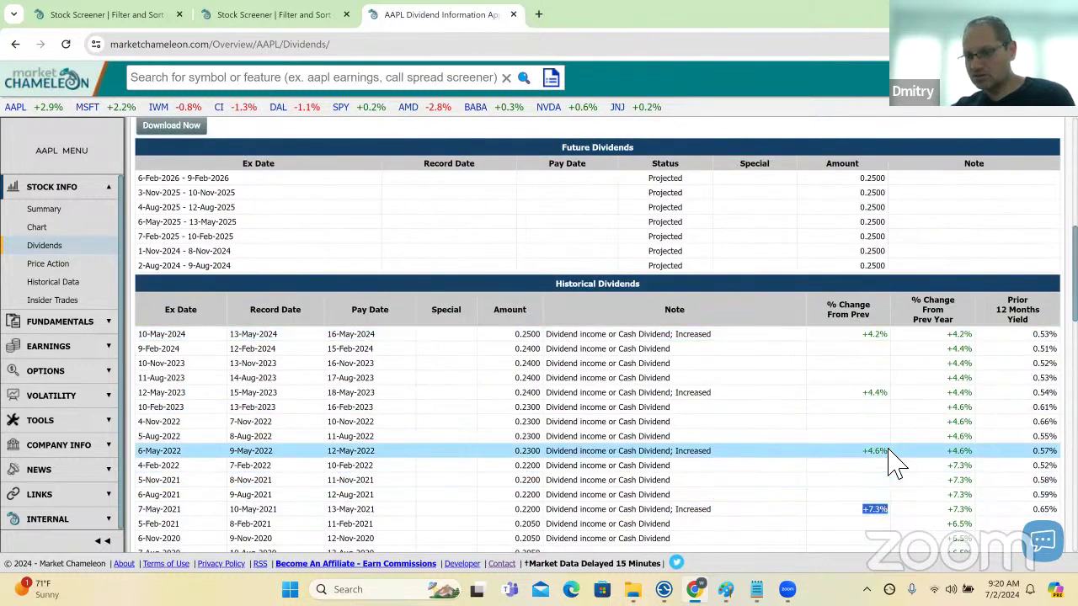
left_click_drag(889, 451, 860, 451)
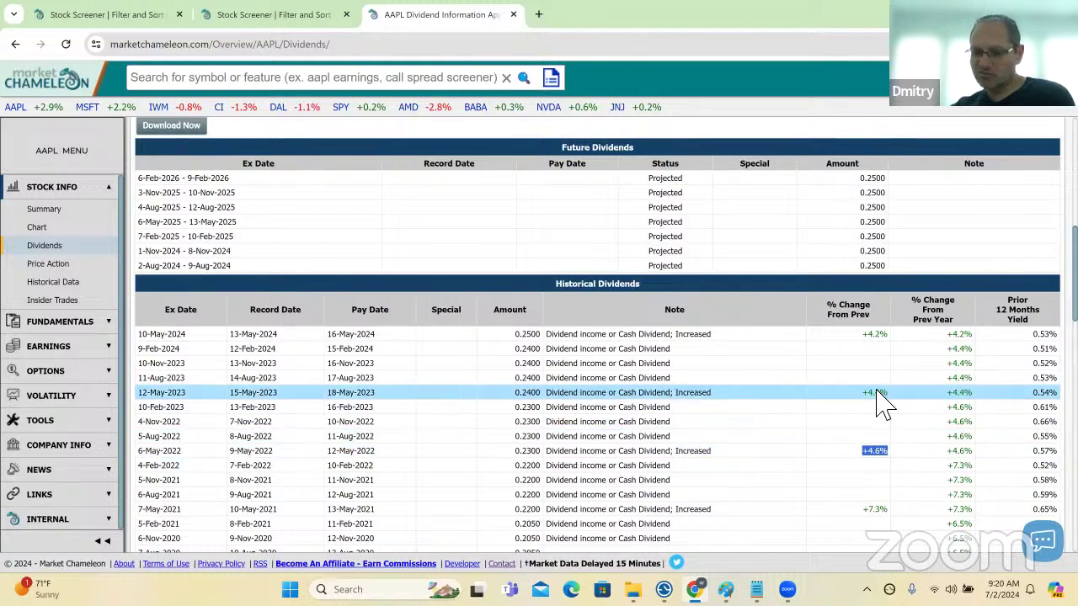
left_click_drag(889, 392, 874, 392)
left_click_drag(889, 334, 861, 334)
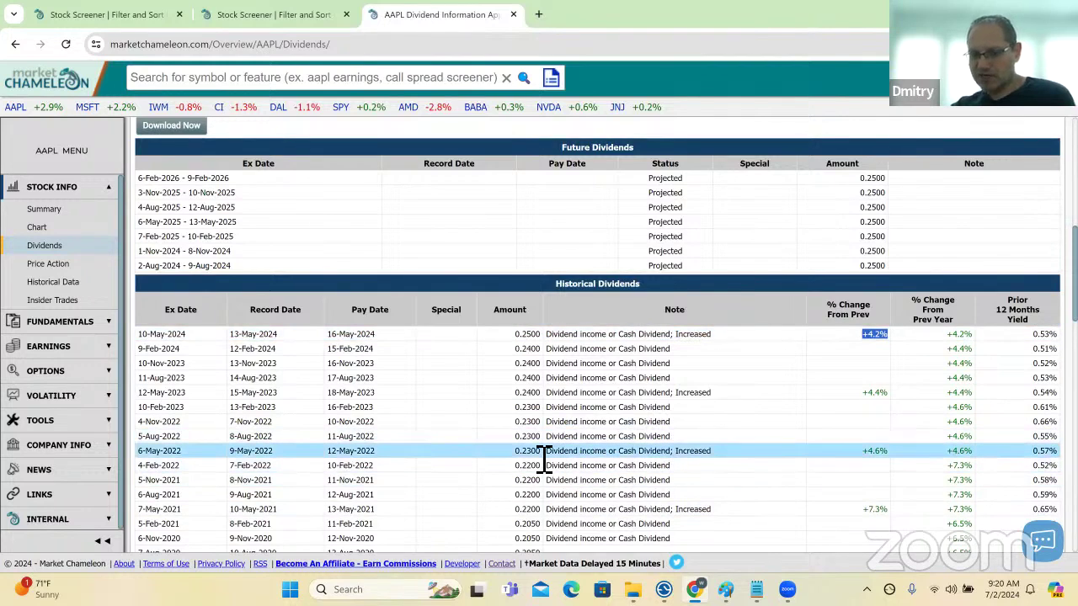
Step: Trace Apple's historical dividend amounts from the 2022 payments up to the May 2024 payment
left_click_drag(531, 452, 532, 426)
left_click(532, 417)
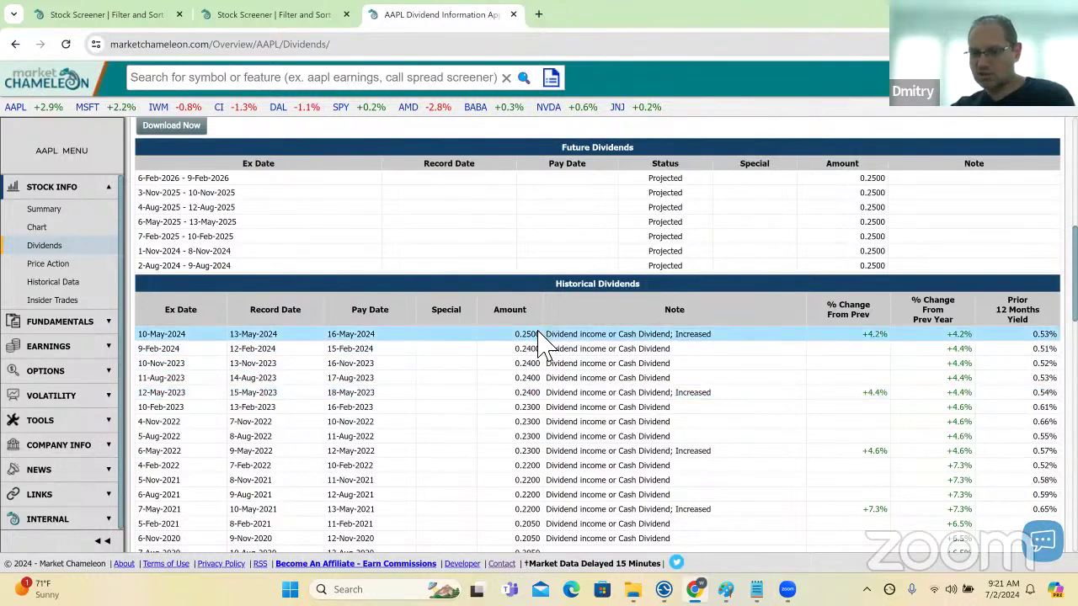
left_click_drag(540, 333, 508, 335)
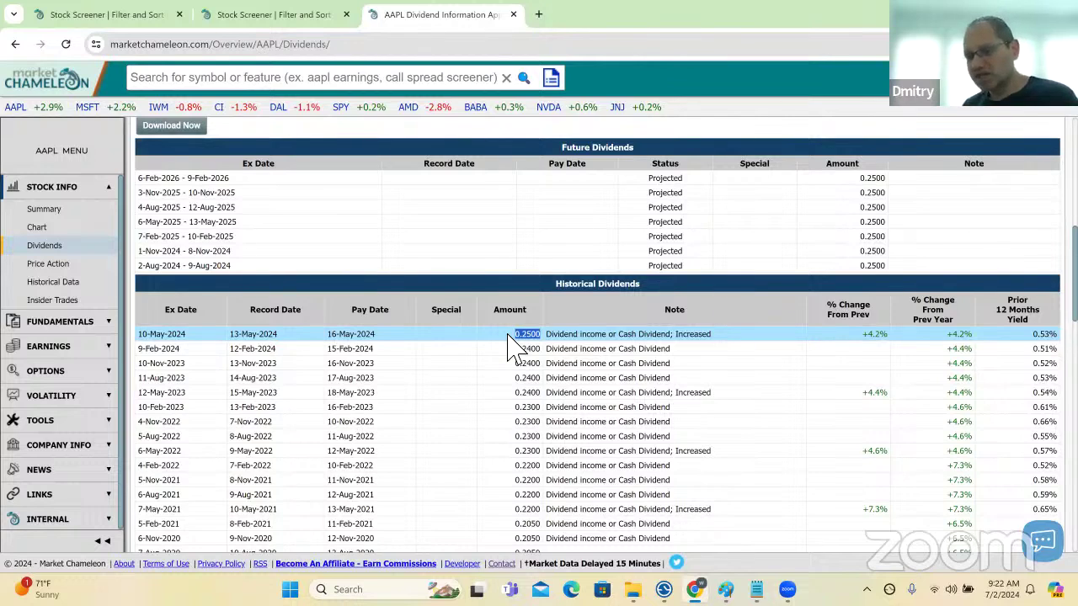
Step: Open Apple's option chain for the 16-Jan-26 expiration and highlight its trading and calendar days
left_click(71, 372)
left_click(75, 394)
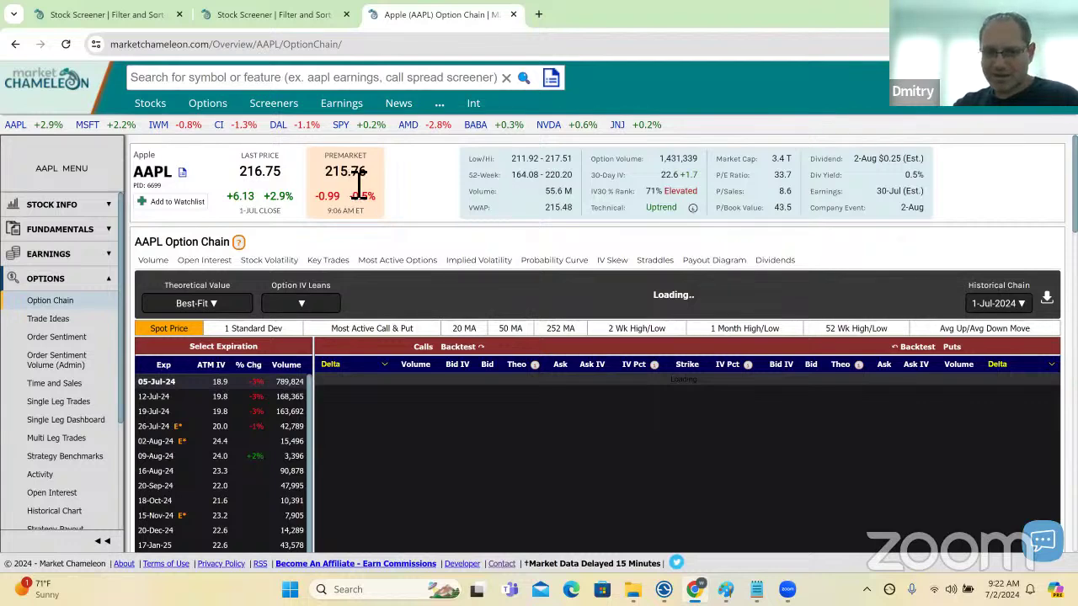
scroll(194, 370, "down", 1)
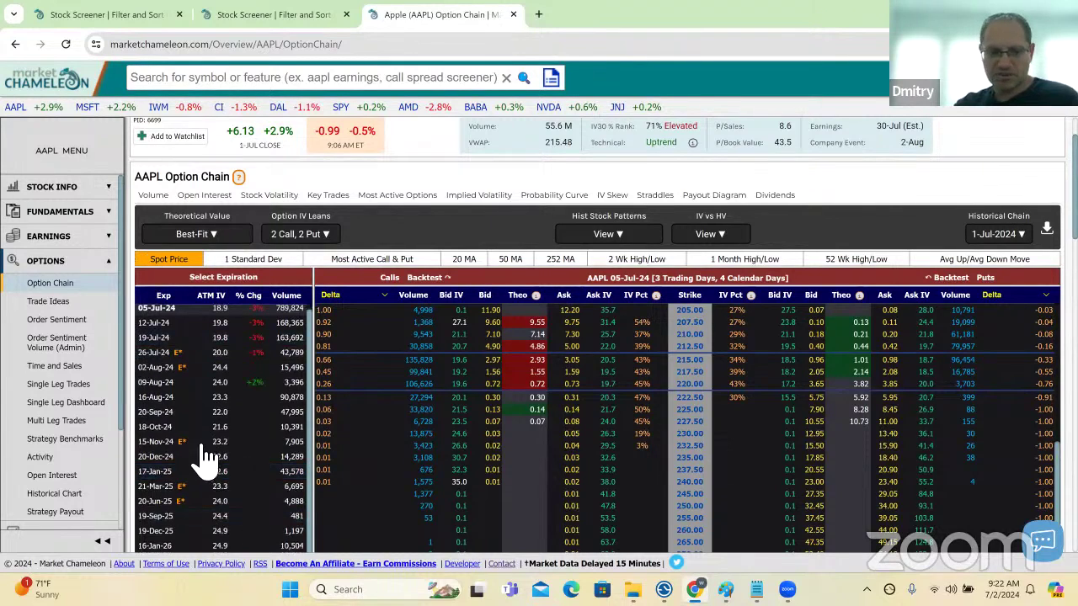
scroll(185, 512, "down", 1)
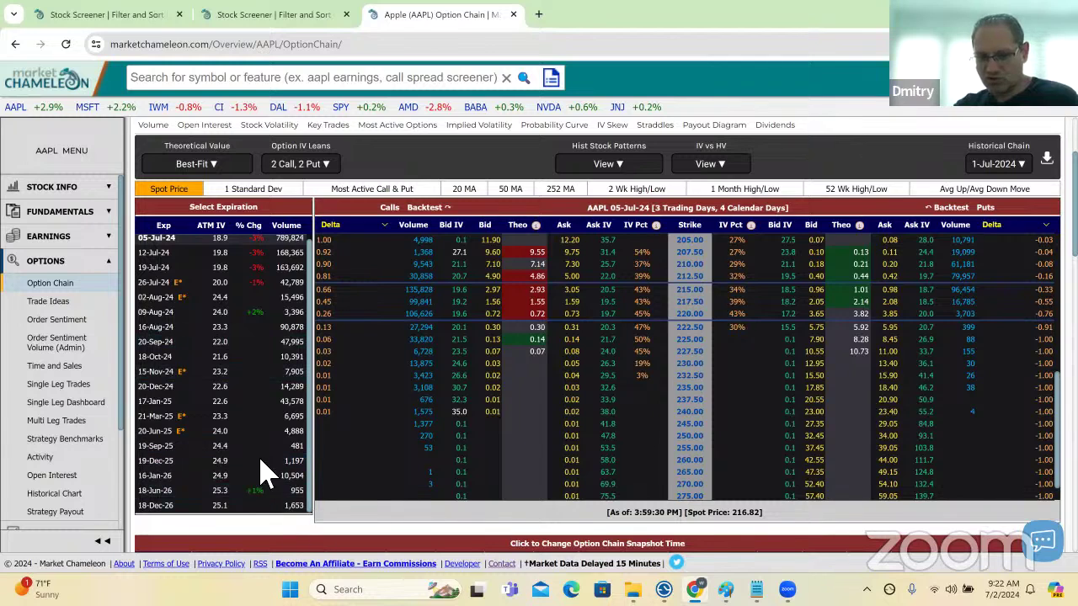
left_click(300, 476)
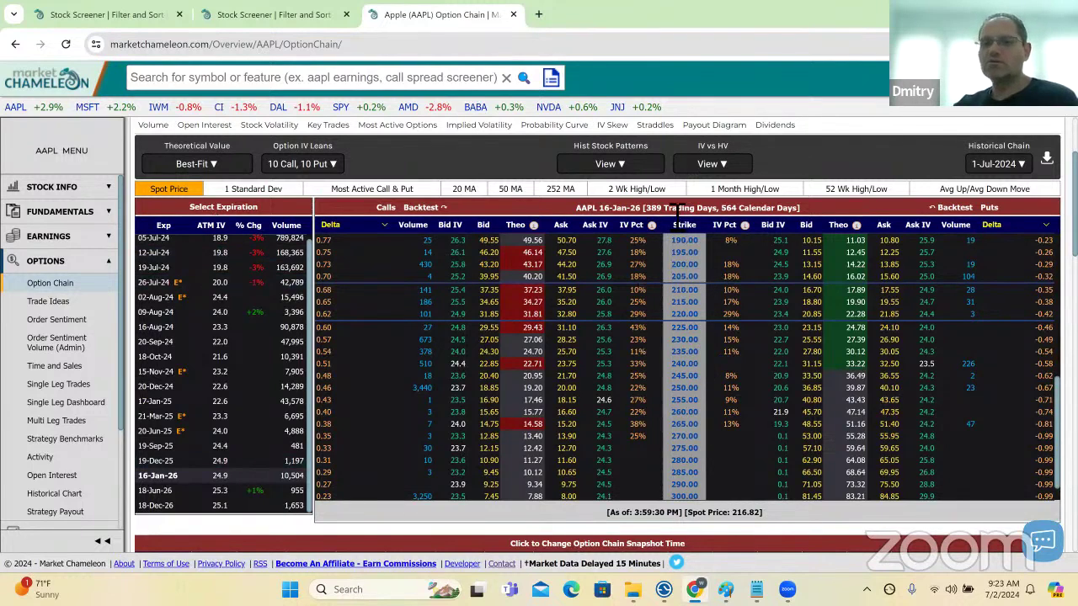
left_click_drag(646, 208, 717, 209)
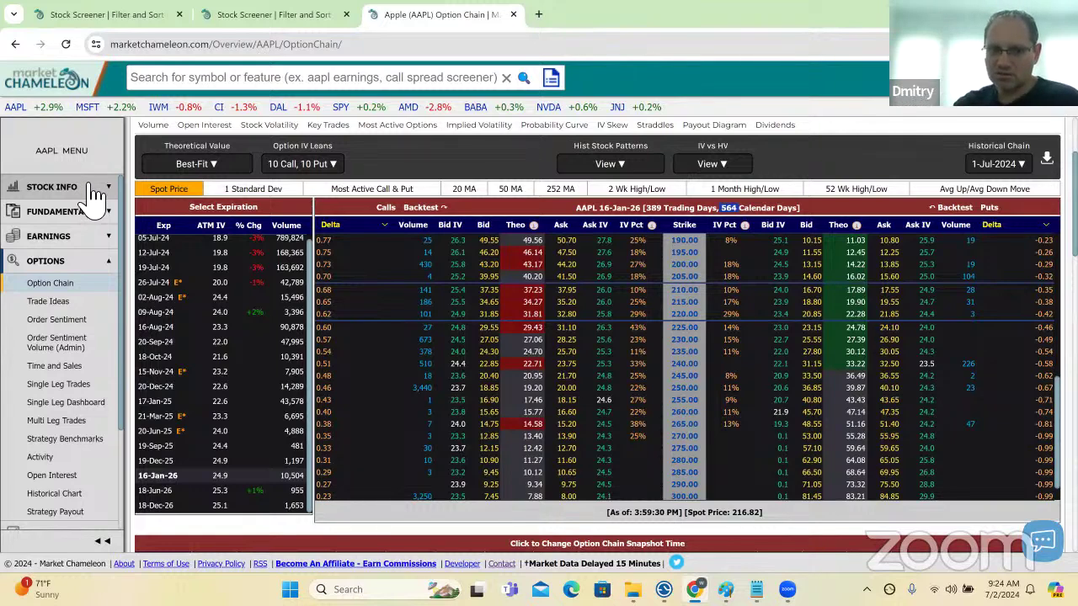
Step: Return to Apple's historical dividends and highlight the August 2023 and May 2022 ex-dates
left_click(92, 189)
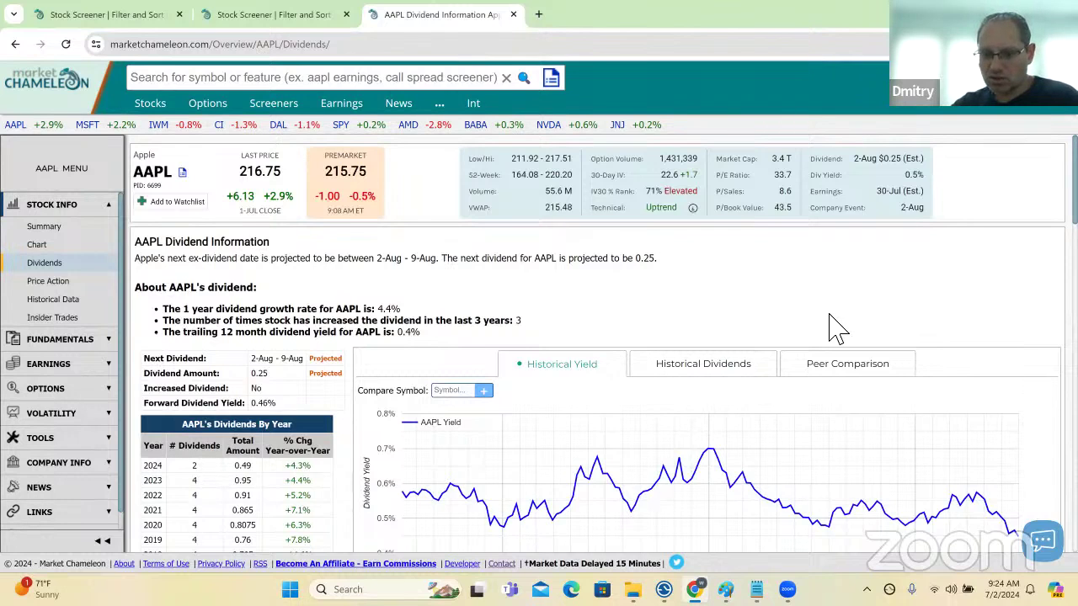
scroll(836, 327, "down", 5)
scroll(247, 361, "down", 1)
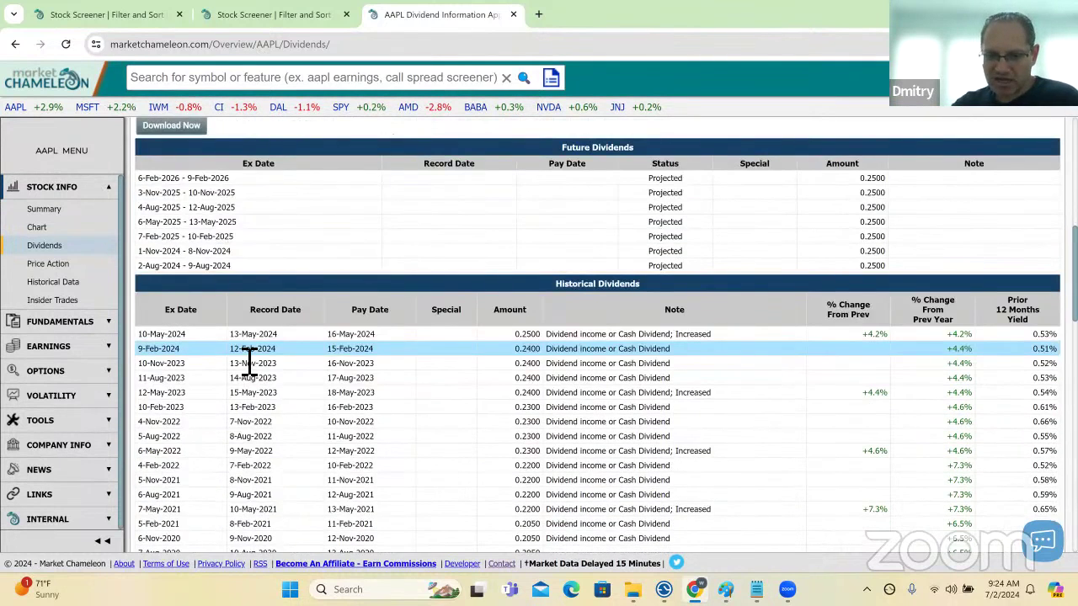
mouse_move(175, 378)
left_mouse_down()
mouse_move(195, 380)
mouse_move(193, 365)
mouse_move(193, 379)
left_mouse_up()
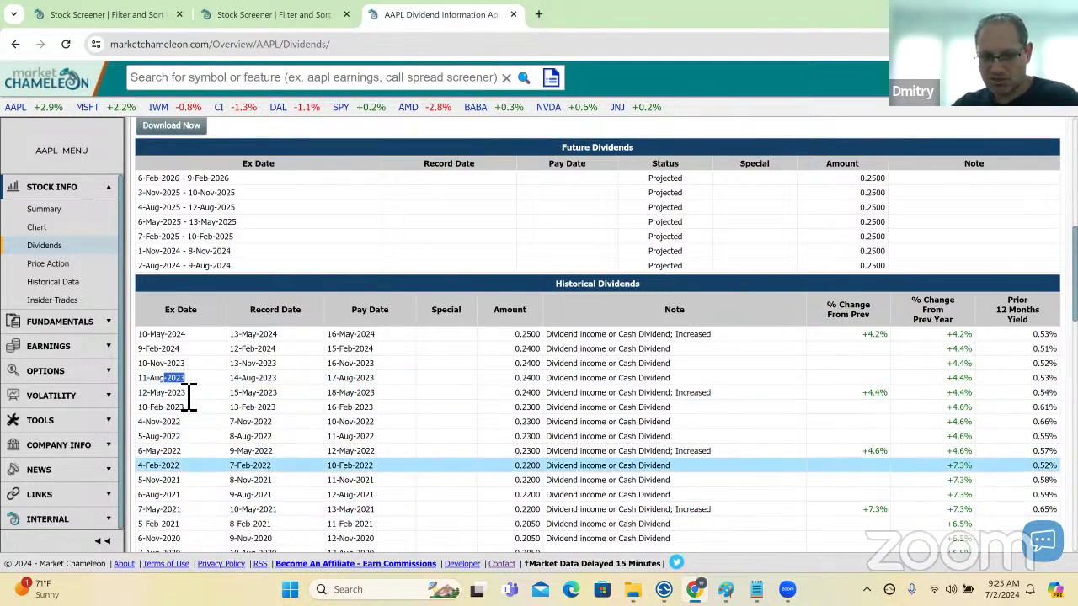
left_click_drag(162, 378, 139, 378)
left_click_drag(160, 451, 139, 451)
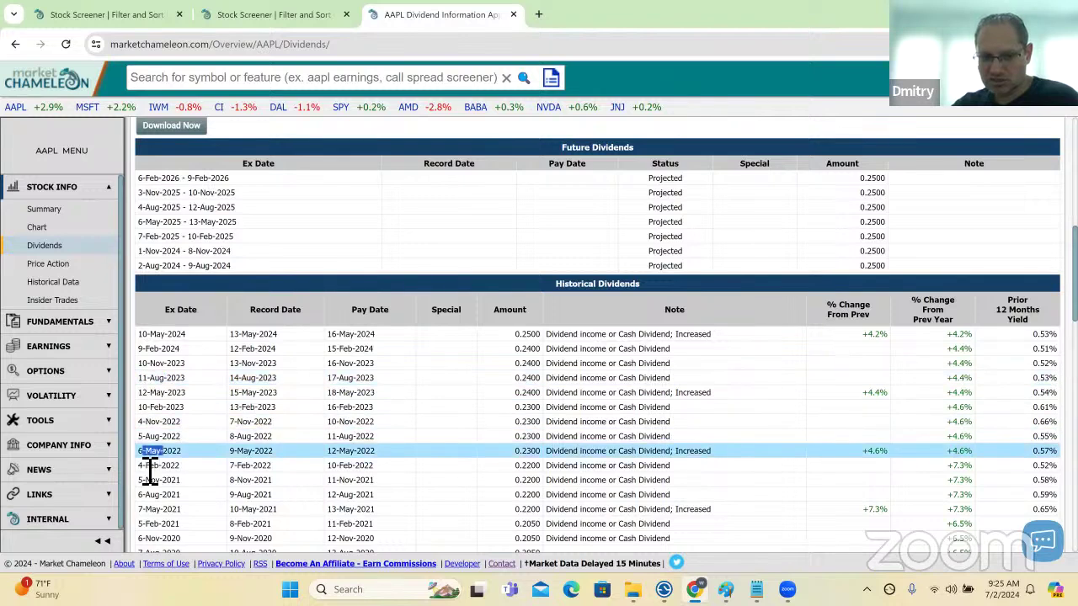
Step: Highlight the November 2021 to 2023 and February 2022 to 2024 ex-dates in Apple's historical dividends
left_click(168, 373)
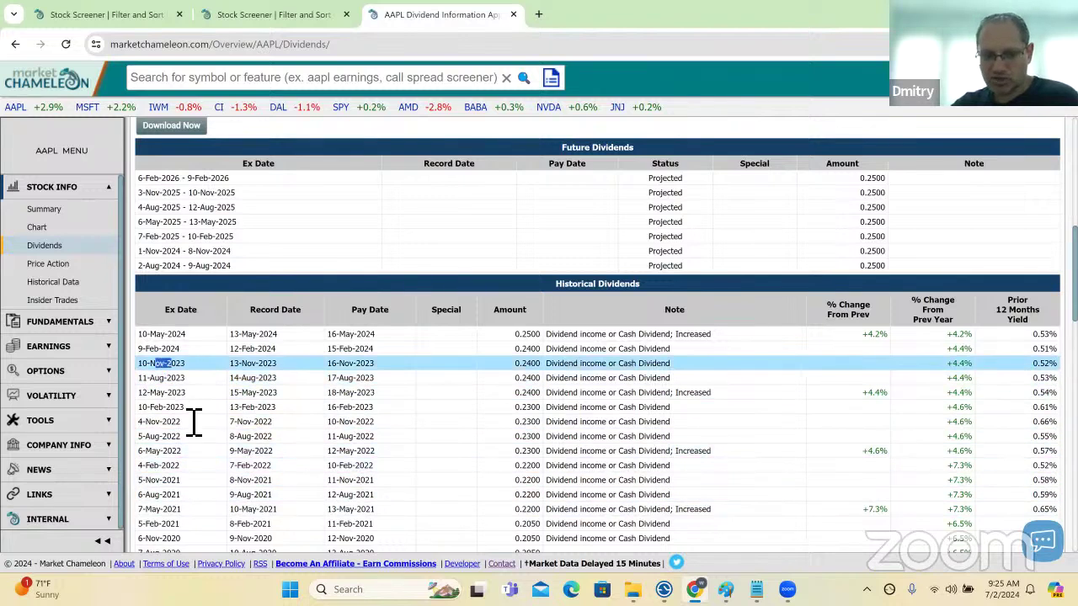
left_click_drag(168, 364, 152, 364)
left_click_drag(181, 422, 162, 422)
left_click_drag(180, 481, 171, 481)
left_click_drag(185, 352, 144, 357)
left_click_drag(180, 412, 145, 413)
left_click_drag(179, 473, 192, 408)
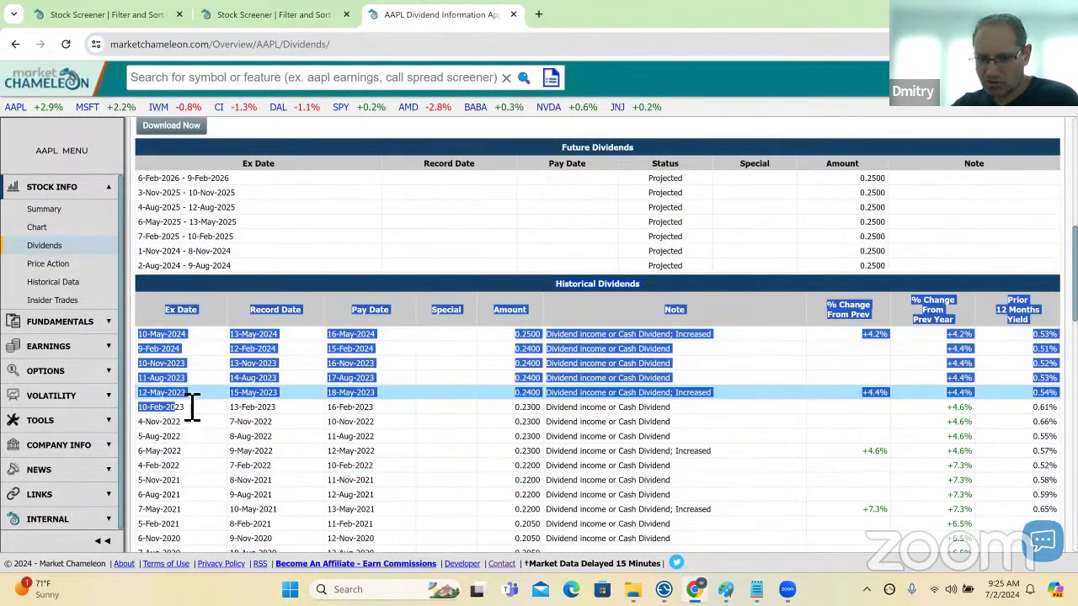
left_click(649, 409)
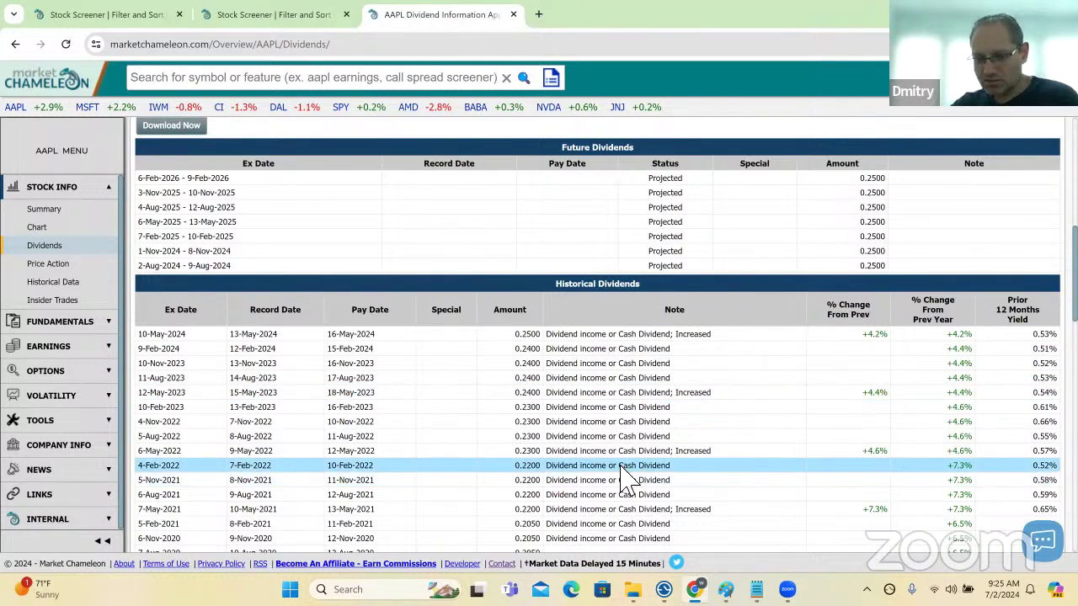
Step: Highlight the amounts of Apple's May 2022 and May 2023 dividends
double_click(540, 453)
left_click_drag(539, 453, 548, 381)
double_click(540, 394)
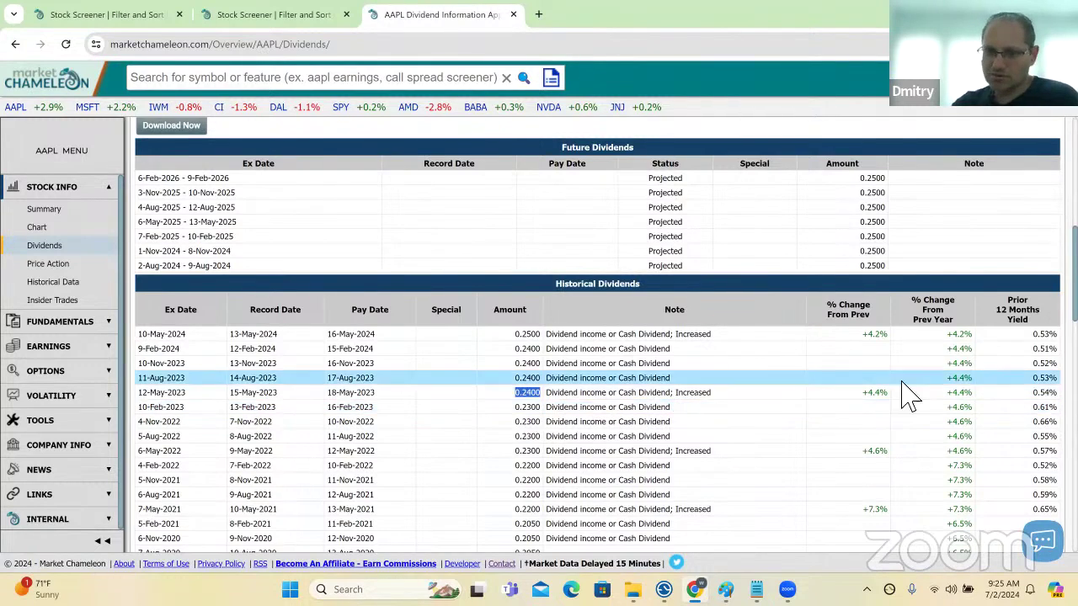
Step: Review Apple's dividend percentage changes back to May 2017, highlighting the May 2022, May 2017 and May 2024 increases
left_click_drag(890, 393, 875, 392)
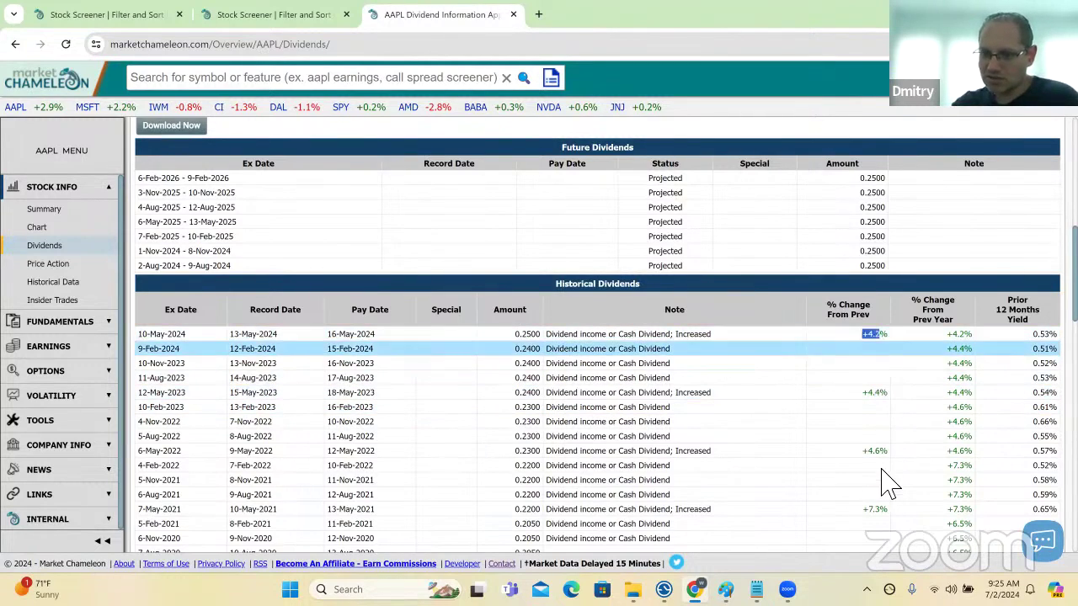
left_click_drag(870, 468, 862, 452)
scroll(871, 500, "down", 3)
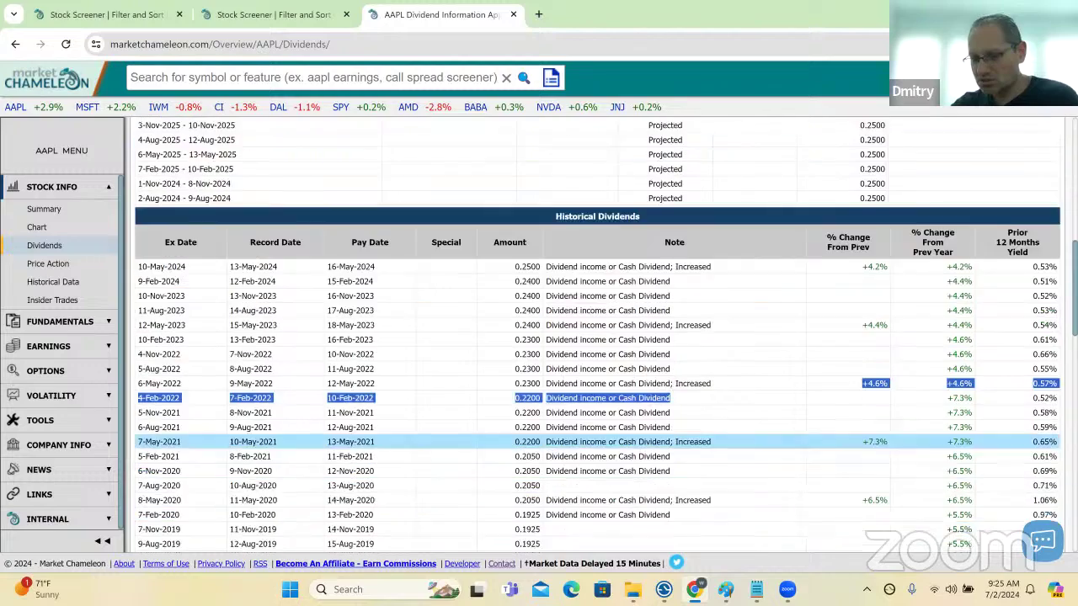
left_click_drag(894, 485, 861, 488)
scroll(861, 488, "down", 1)
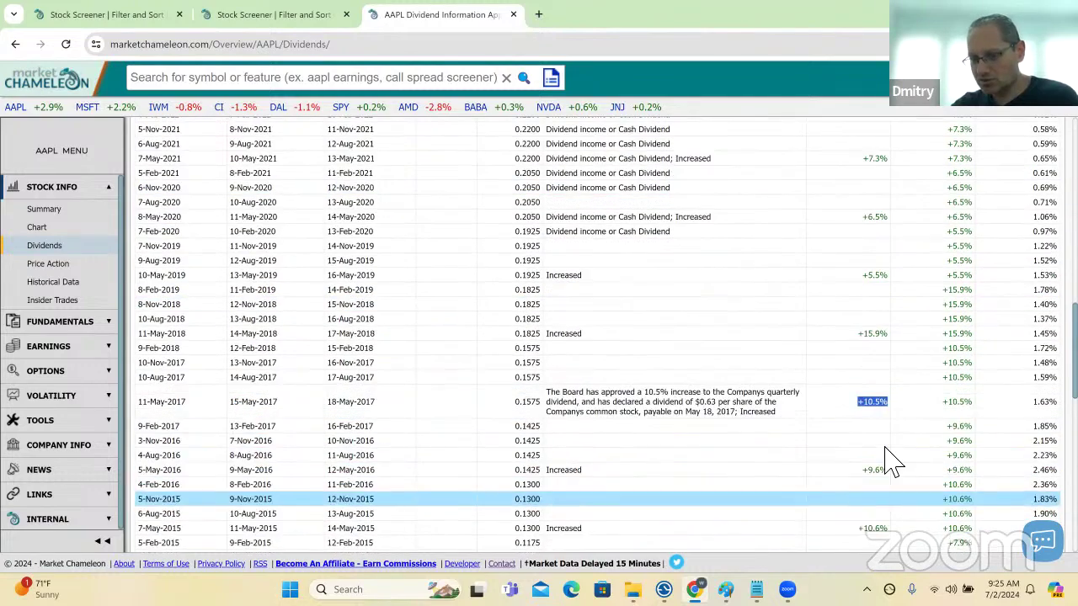
scroll(896, 352, "up", 2)
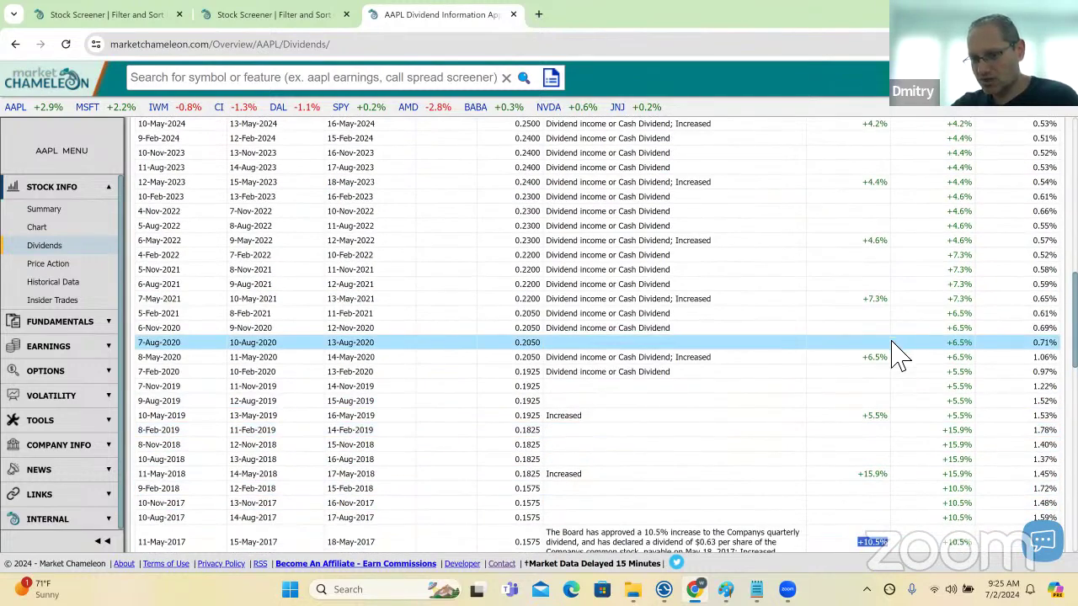
scroll(897, 348, "up", 3)
left_click_drag(890, 334, 859, 334)
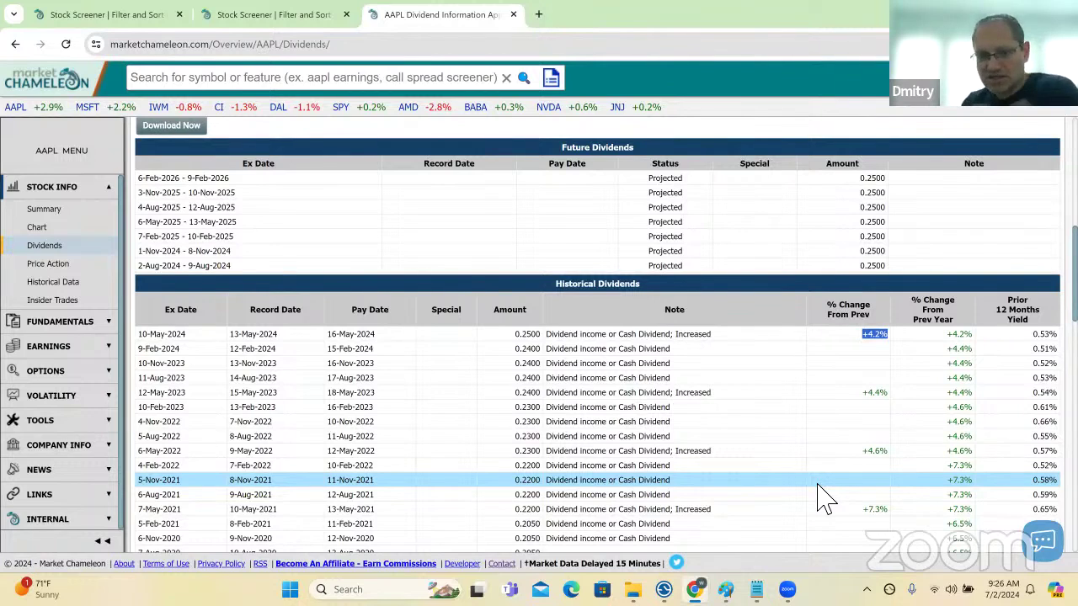
Step: Look up the symbol intc and go to Intel's historical dividends
left_click(162, 81)
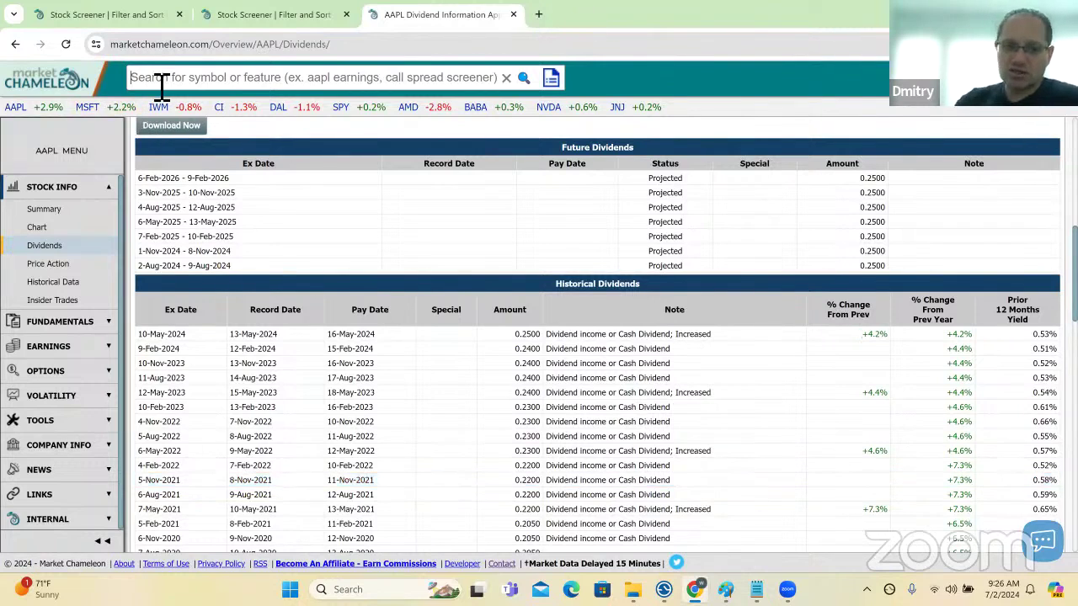
type("intc")
key("Return")
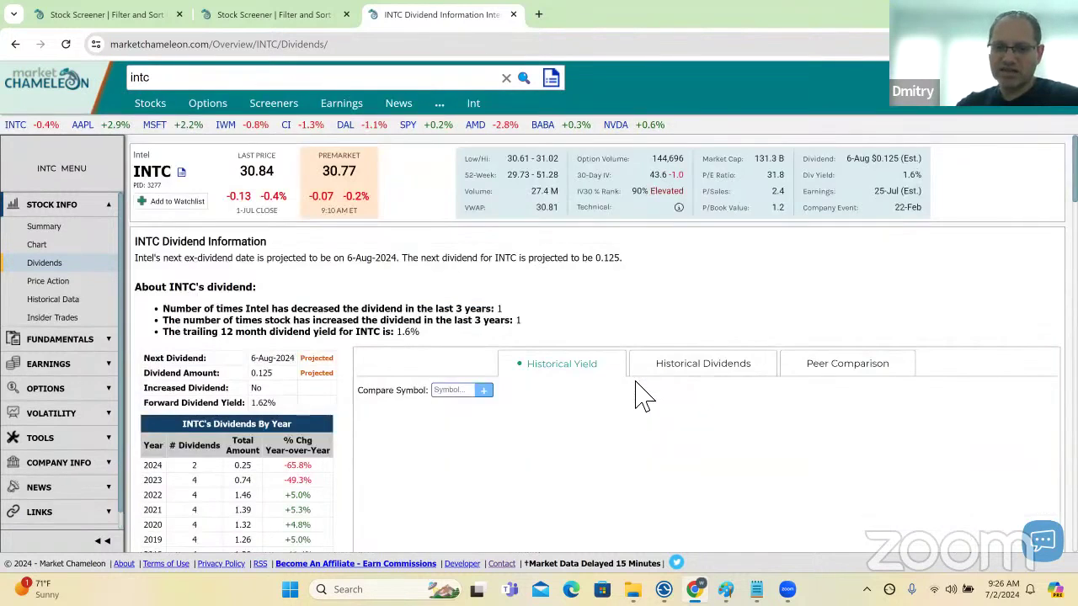
scroll(884, 452, "down", 6)
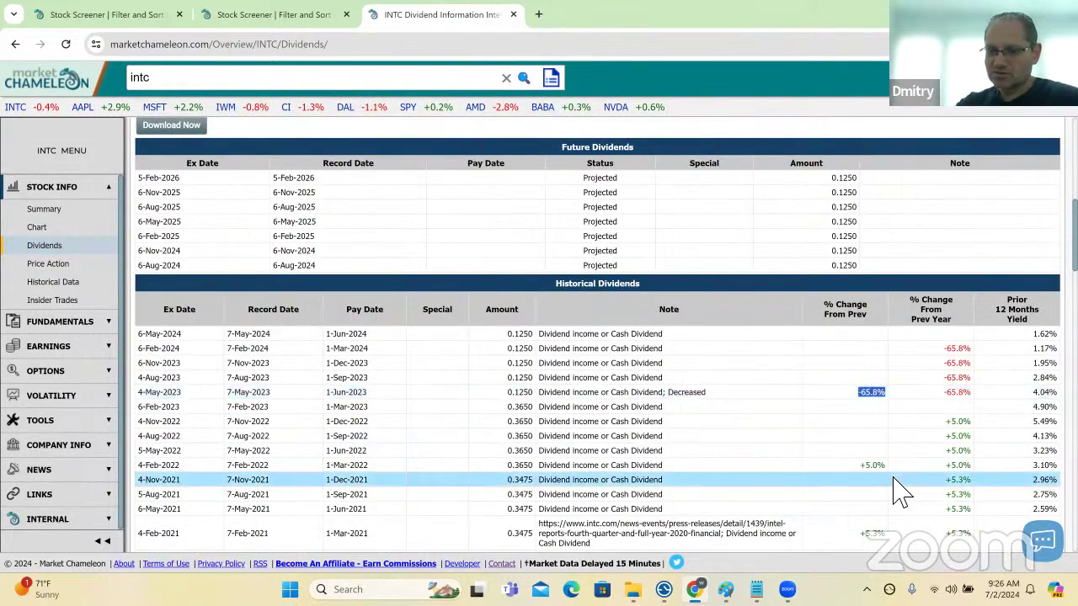
Step: Compare Intel's dividend percentage changes over the years, highlighting those of February 2021, February 2022 and May 2023
scroll(901, 492, "down", 3)
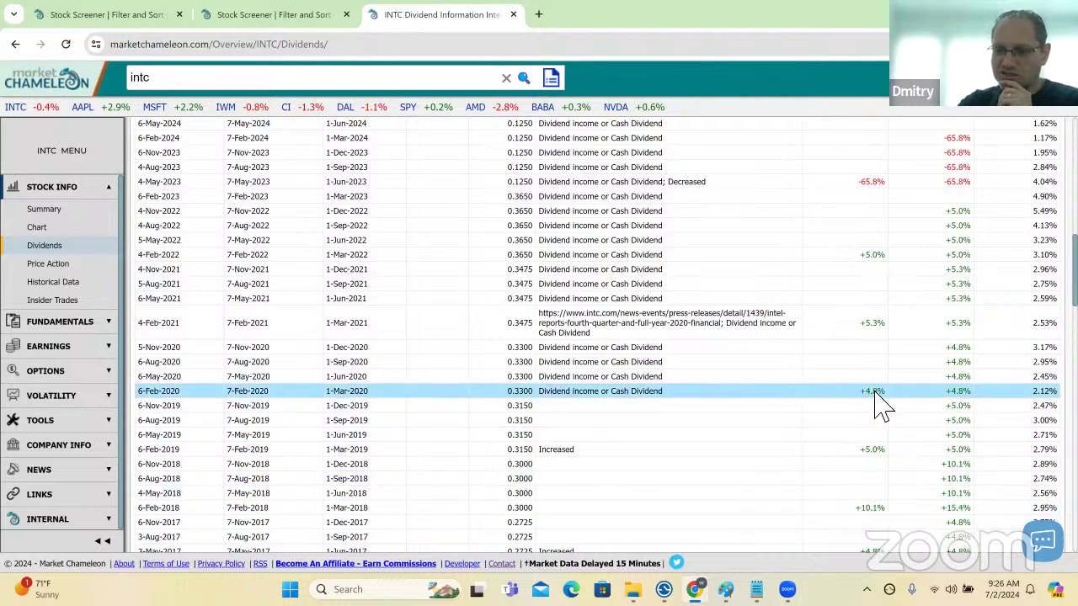
scroll(880, 336, "up", 1)
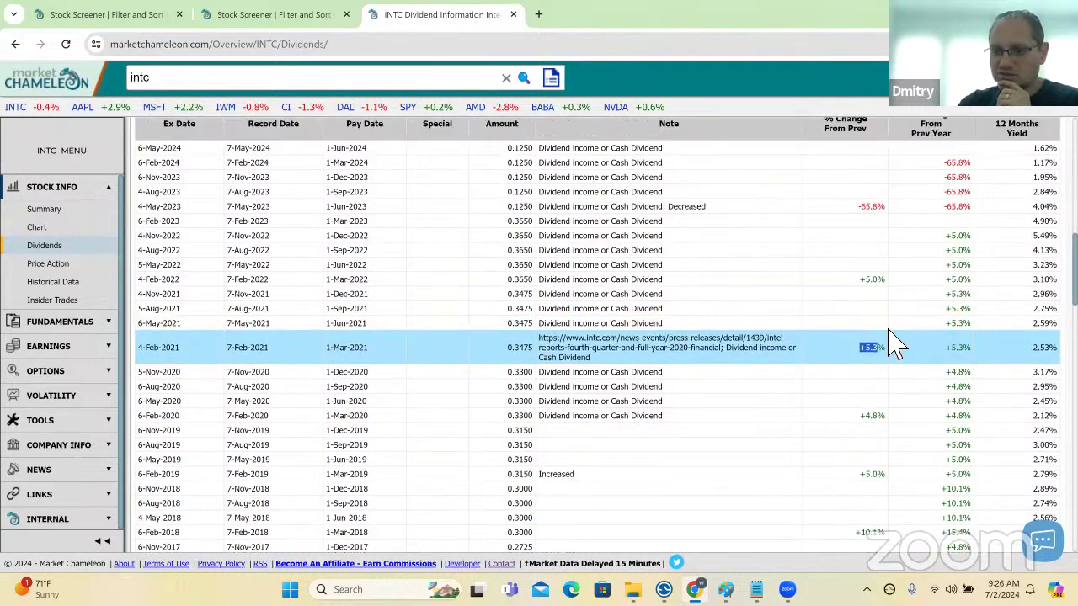
double_click(860, 325)
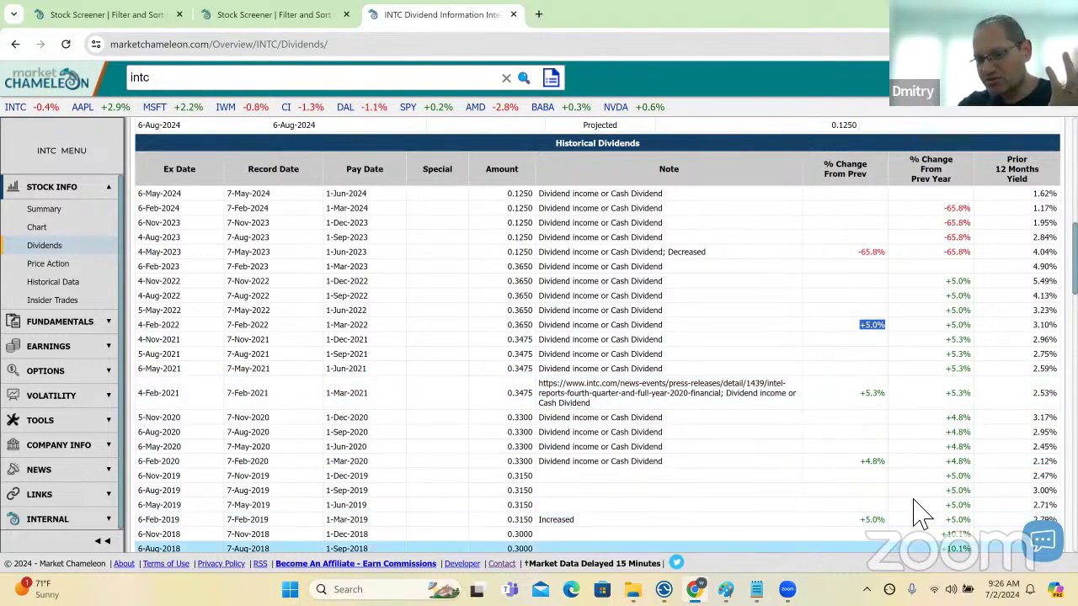
scroll(916, 514, "down", 1)
scroll(921, 512, "down", 4)
scroll(884, 389, "up", 5)
scroll(888, 389, "up", 1)
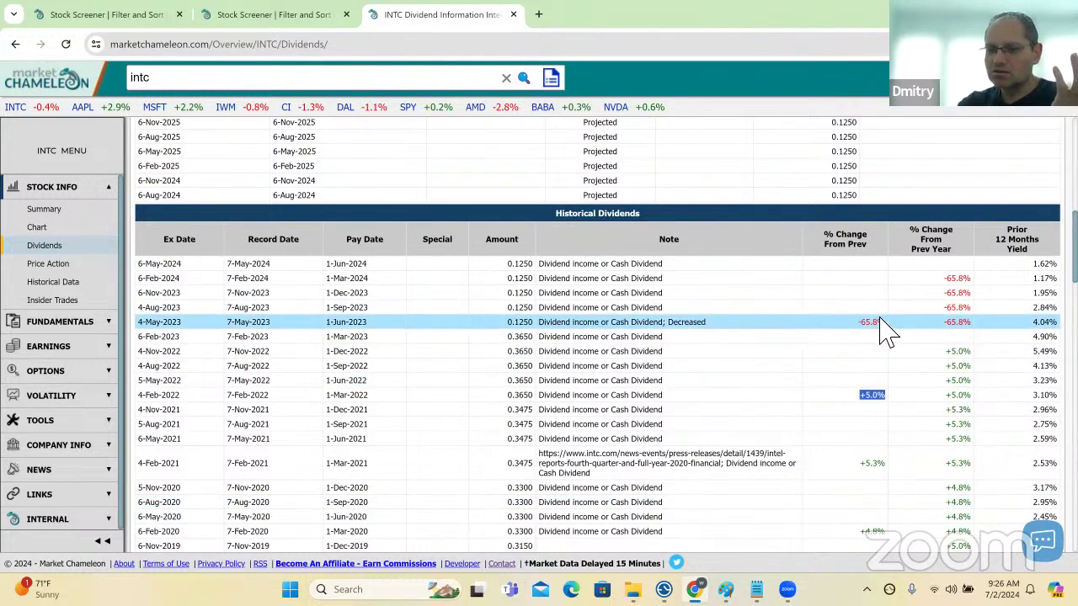
left_click(873, 332)
triple_click(867, 322)
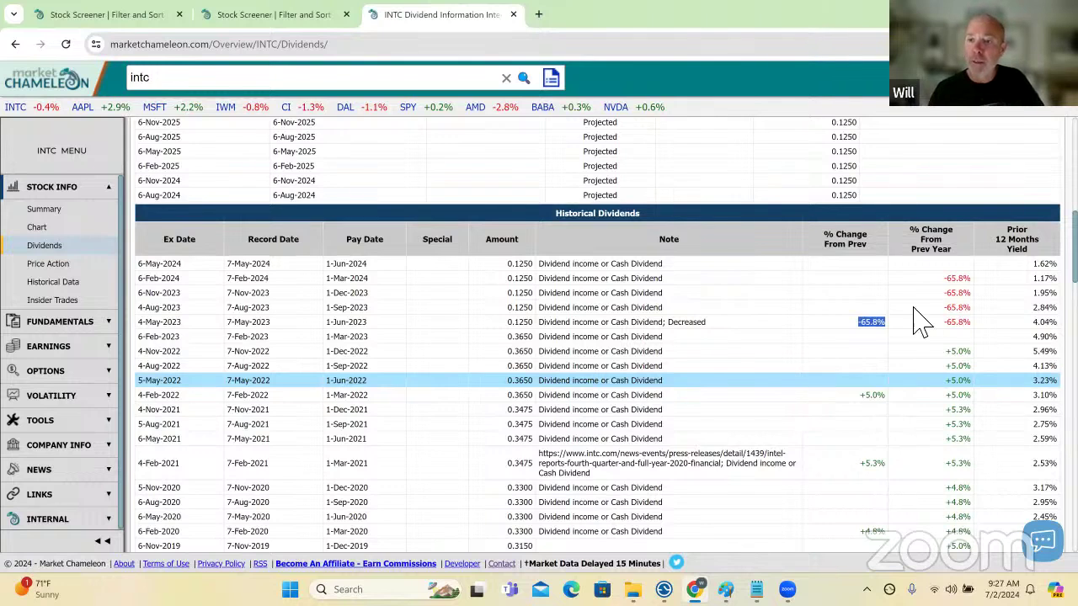
Step: Open the Stock Screener and set the Options Listed filter to Has Options
scroll(698, 265, "up", 1)
scroll(712, 101, "up", 5)
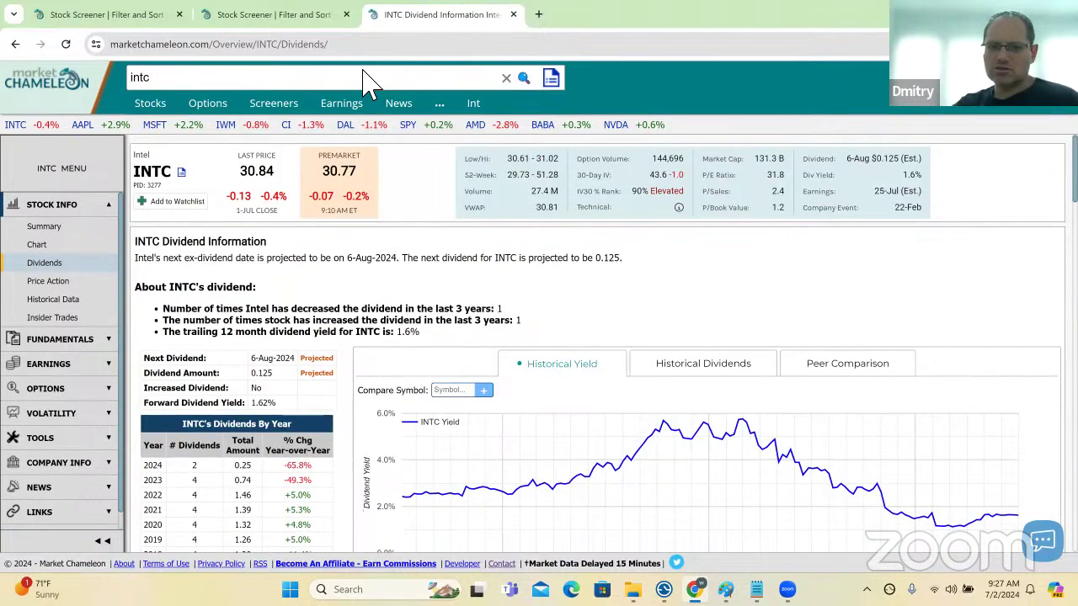
mouse_move(273, 102)
left_click(135, 181)
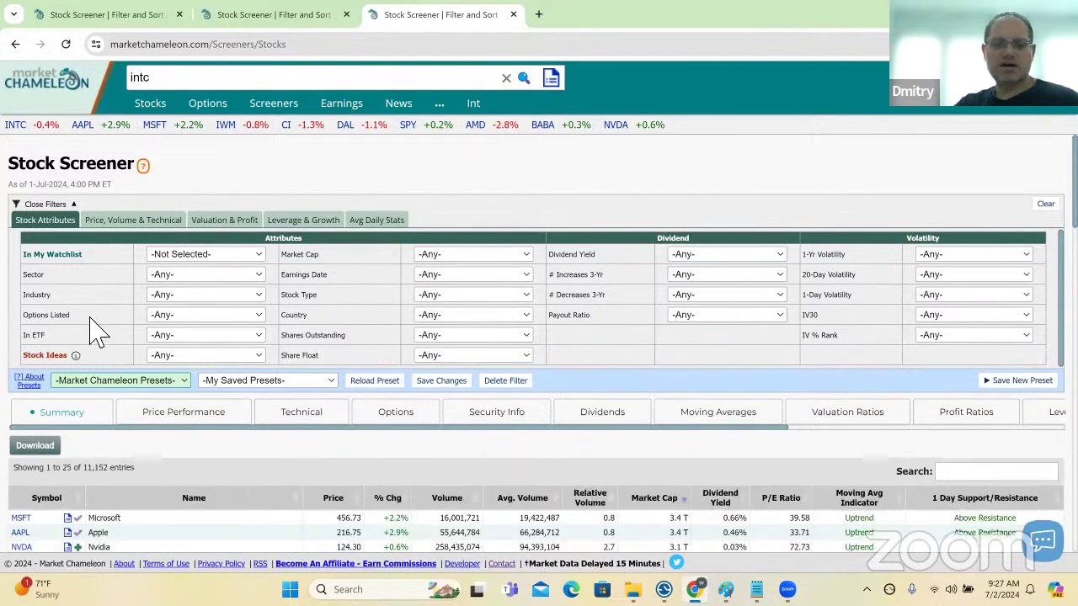
left_click_drag(70, 316, 28, 318)
left_click(235, 319)
left_click(230, 341)
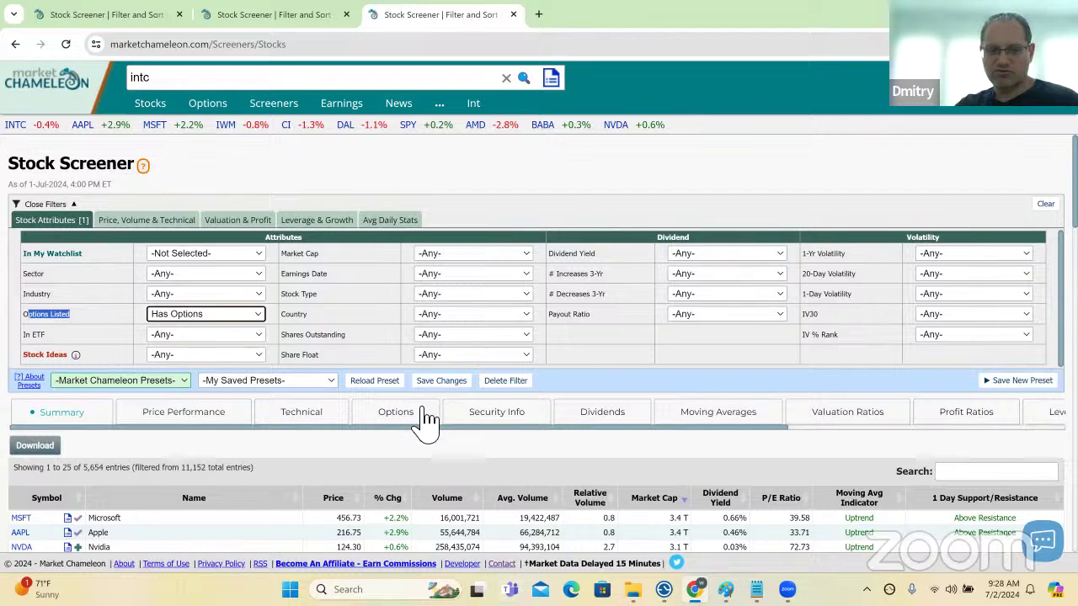
Step: Highlight the filtered and total entry counts above the screener results
scroll(101, 379, "down", 2)
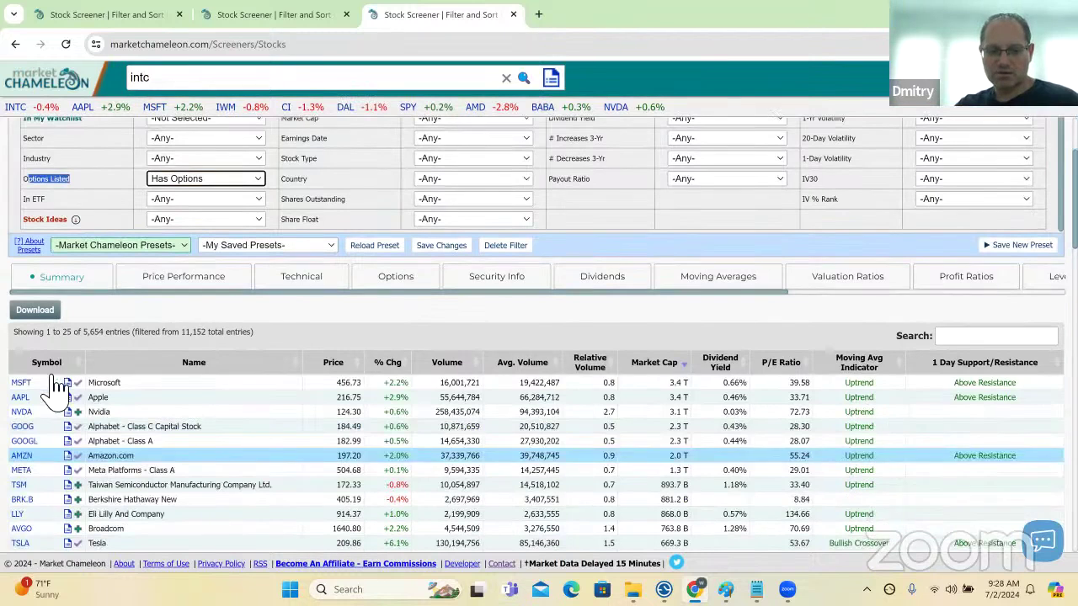
double_click(95, 332)
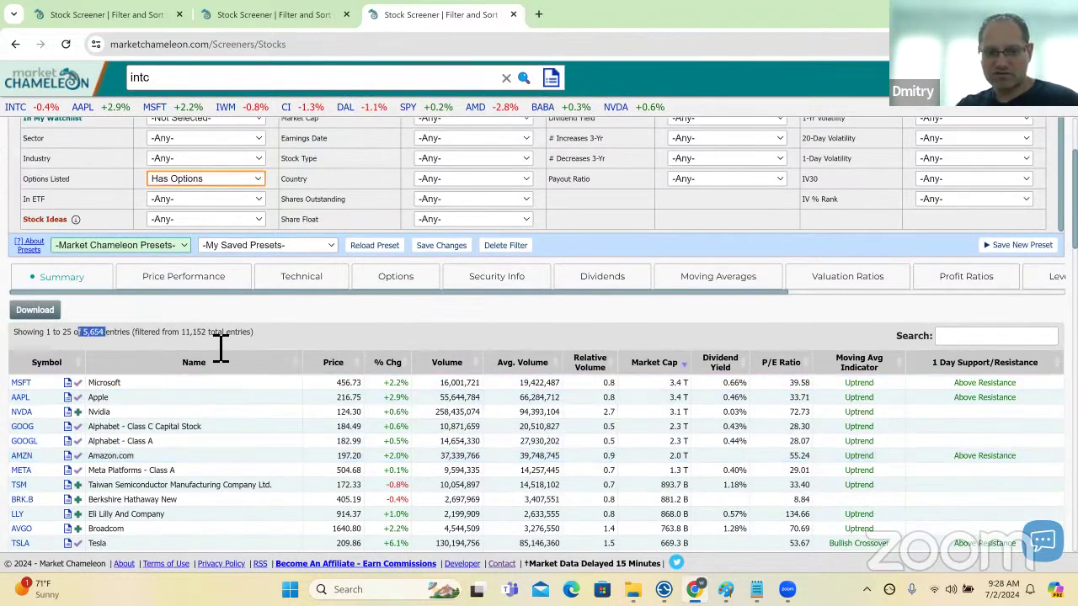
left_click_drag(180, 331, 210, 332)
left_click(402, 335)
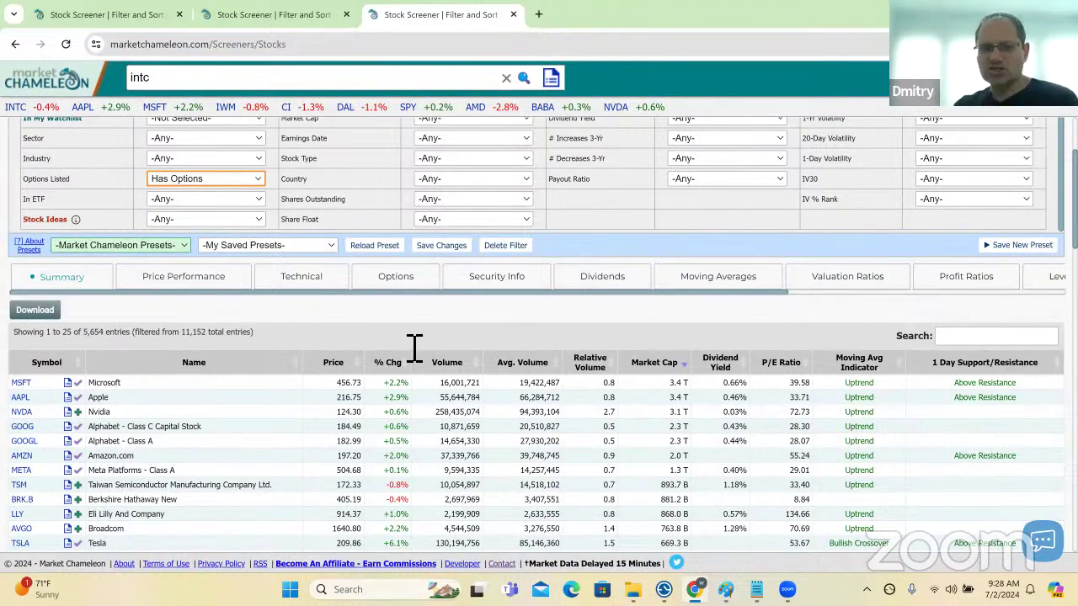
Step: Set the Dividend Yield filter to Over 0% and highlight the number of matching entries
scroll(717, 185, "up", 1)
scroll(720, 139, "up", 1)
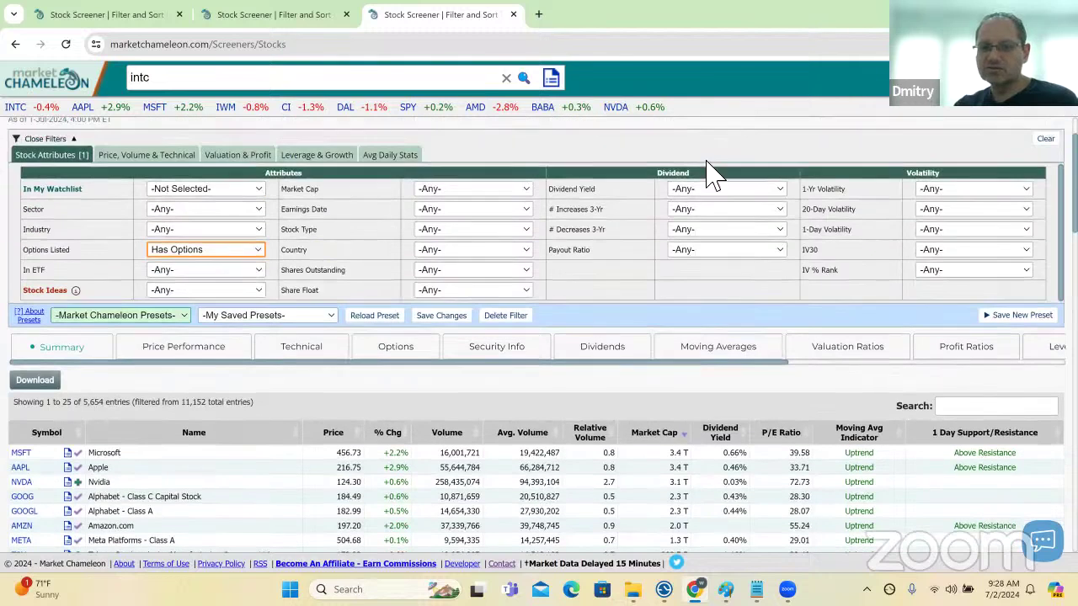
left_click(741, 190)
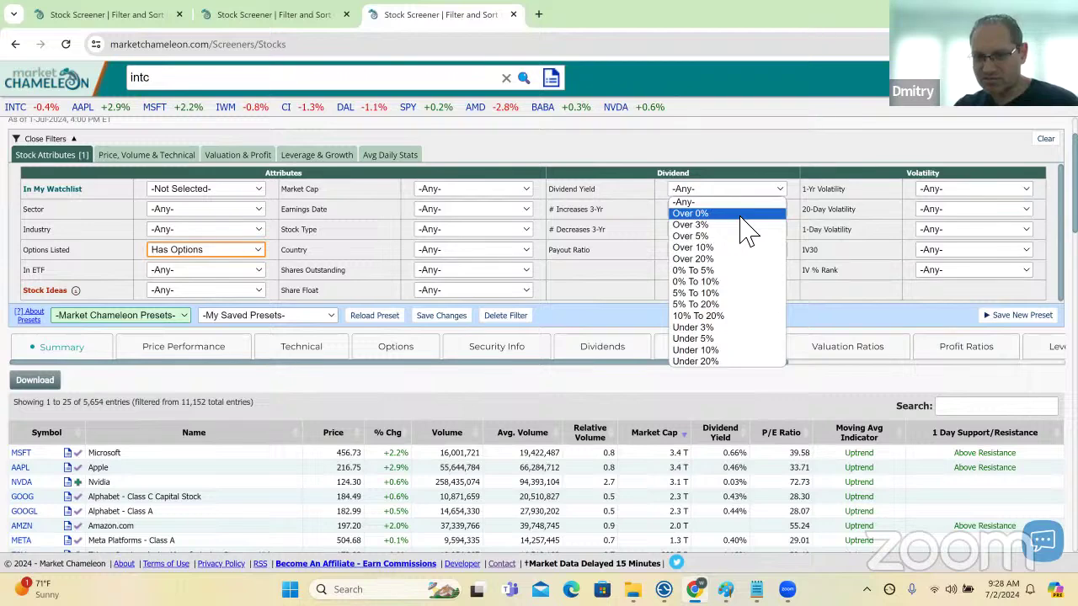
left_click(740, 216)
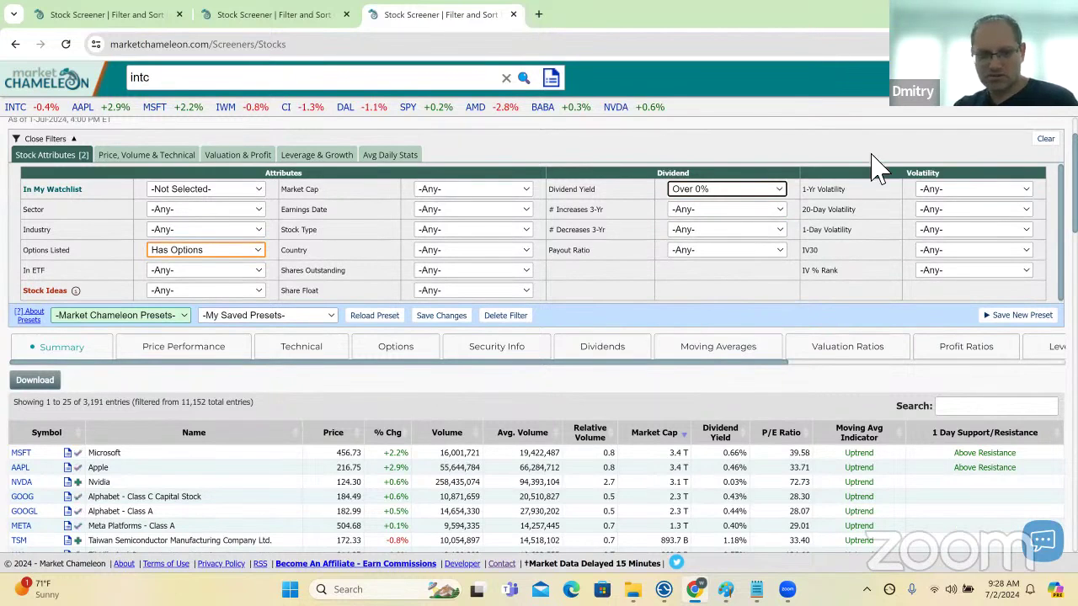
left_click_drag(105, 404, 80, 404)
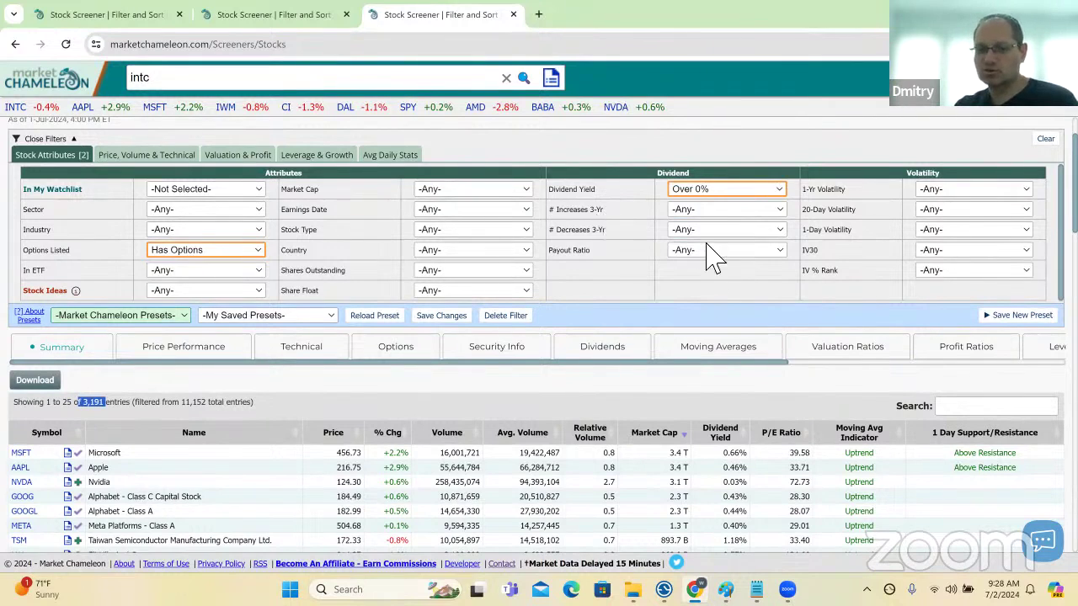
Step: Check the choices of the # Increases 3-Yr filter and look through the filtered stock list
left_click(698, 209)
left_click(699, 211)
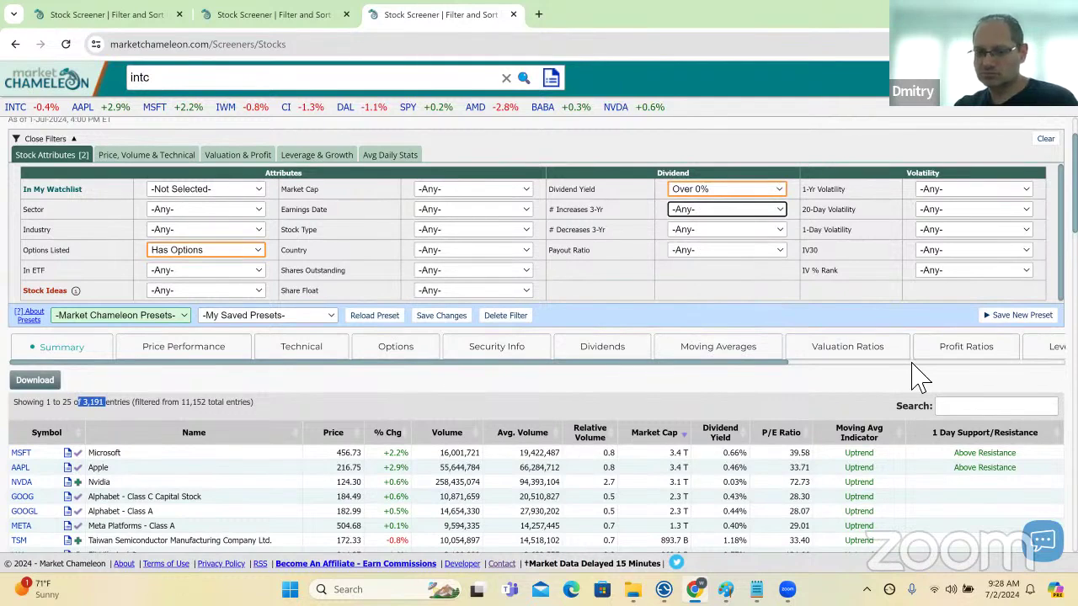
scroll(916, 391, "down", 3)
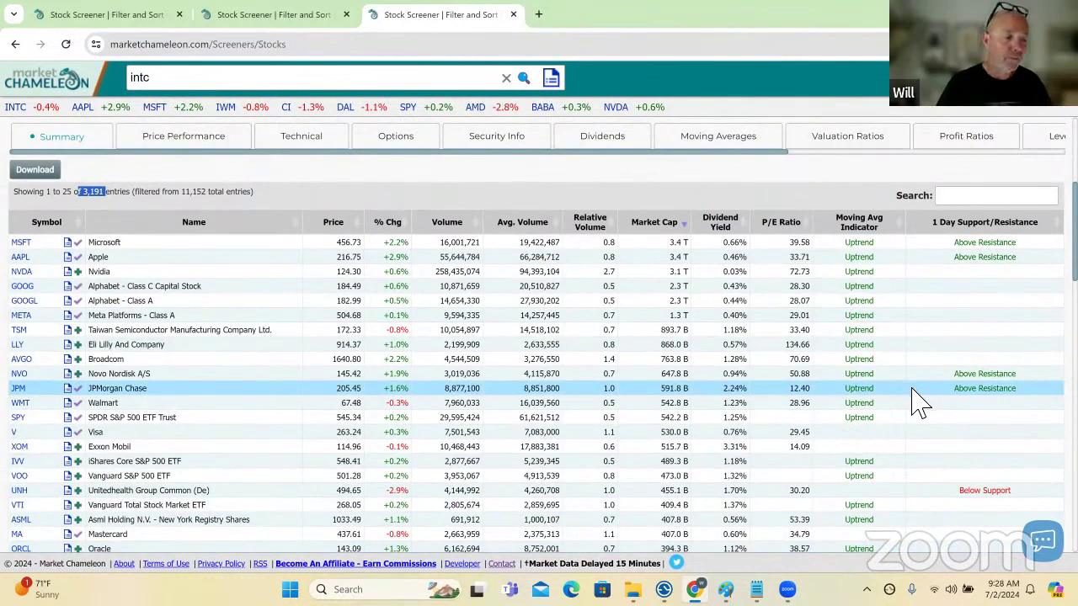
scroll(915, 403, "up", 3)
left_click(610, 350)
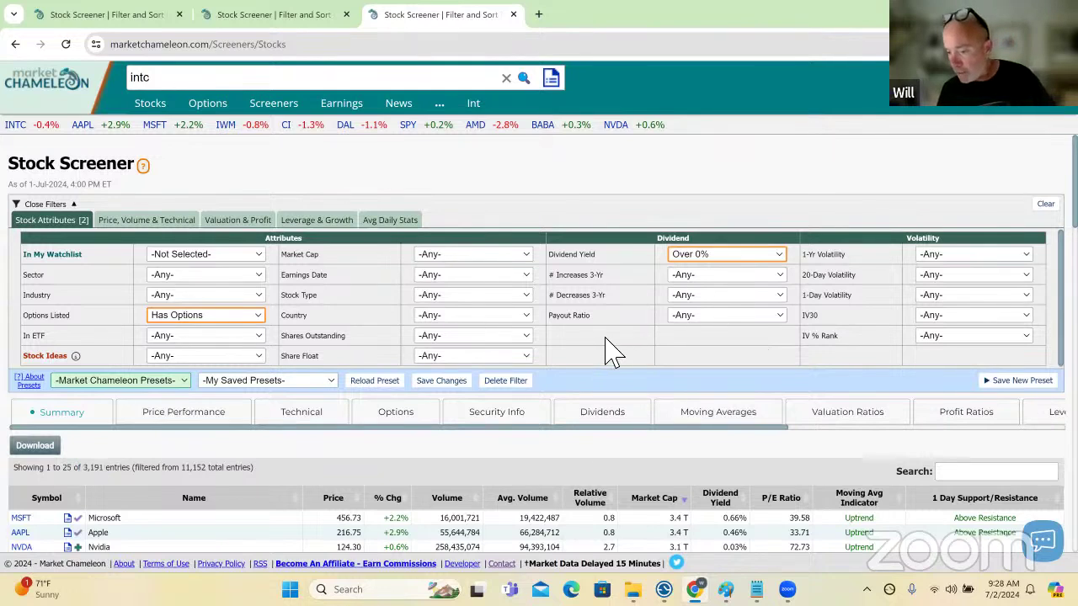